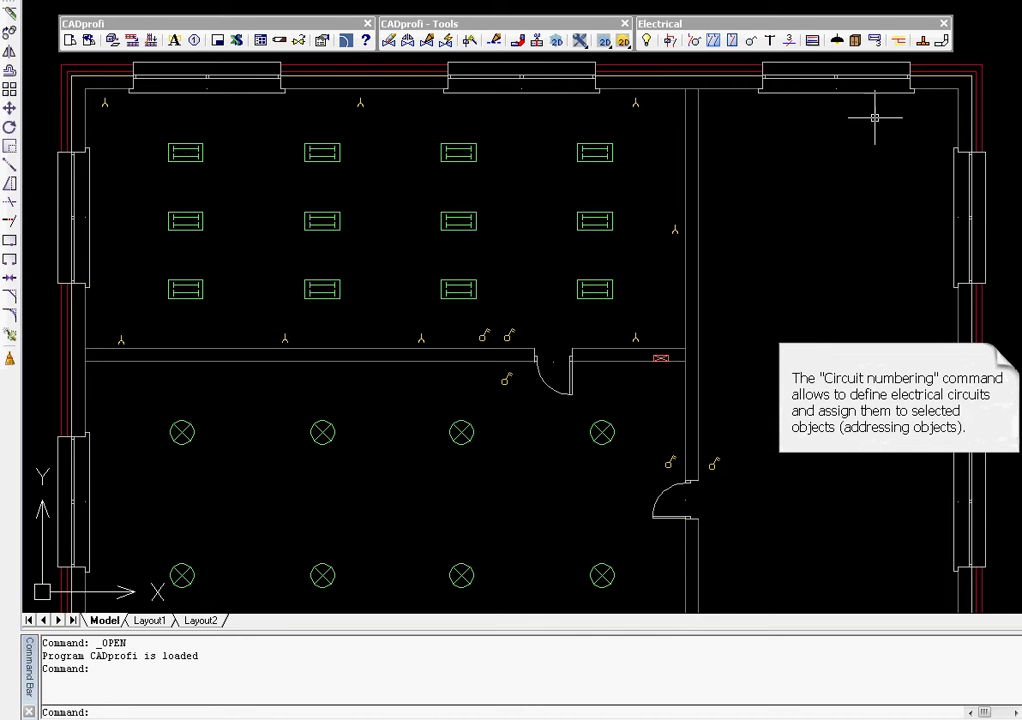
# Set circuit type L with the <Tab>/<Typ>/<Crc> label template, previewing TP1/L/1
pyautogui.click(875, 42)
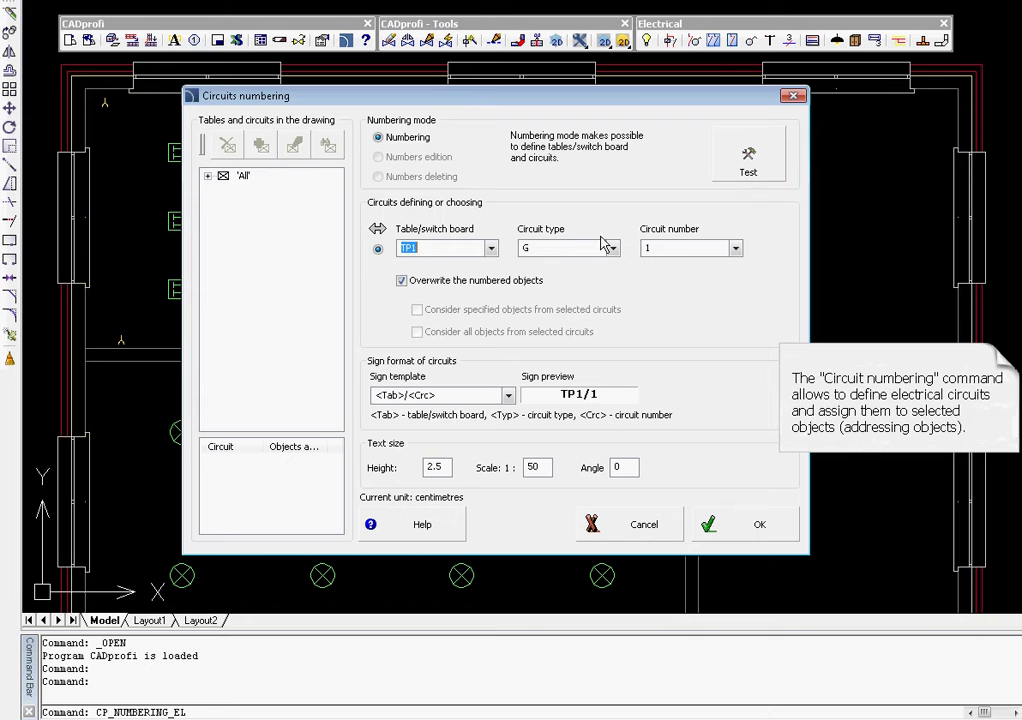
pyautogui.click(577, 246)
pyautogui.write('L')
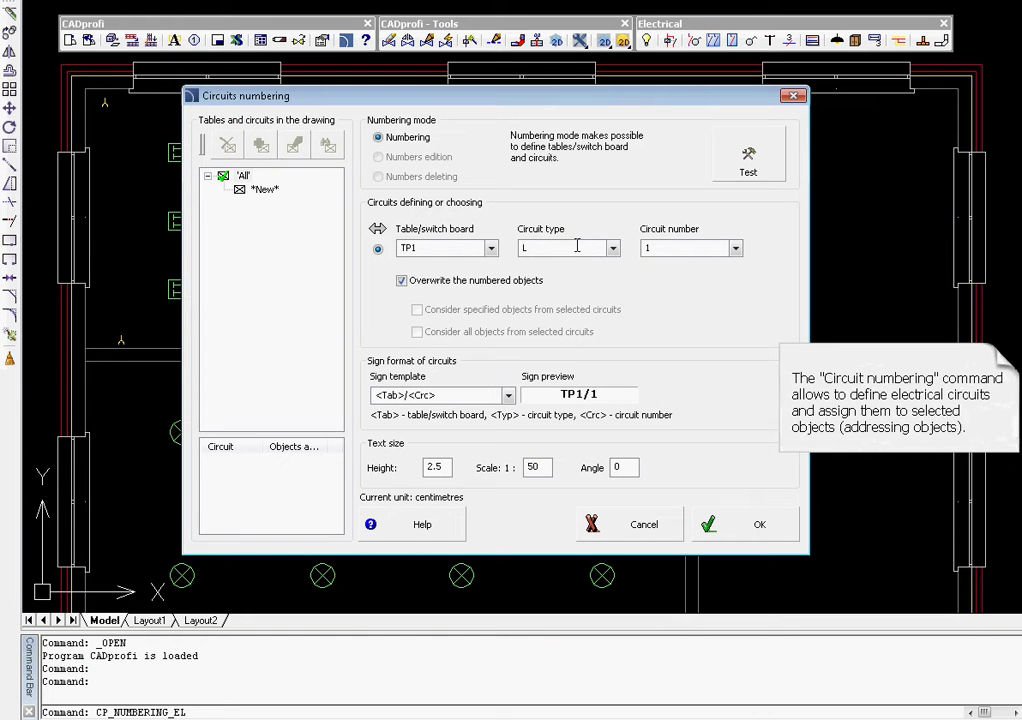
pyautogui.click(508, 396)
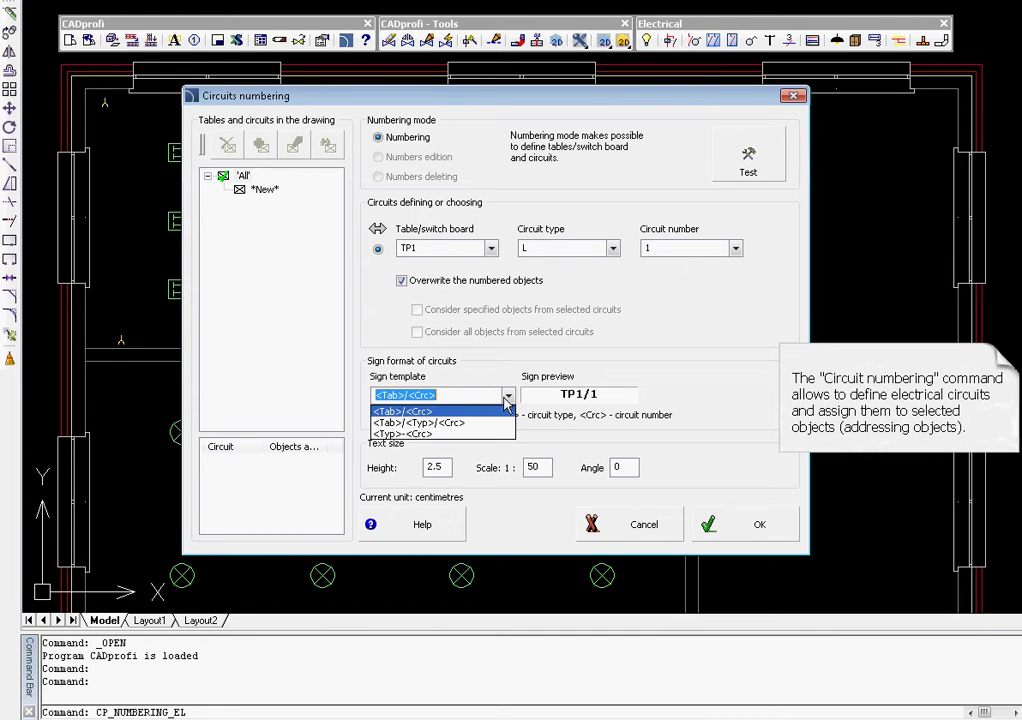
pyautogui.click(493, 423)
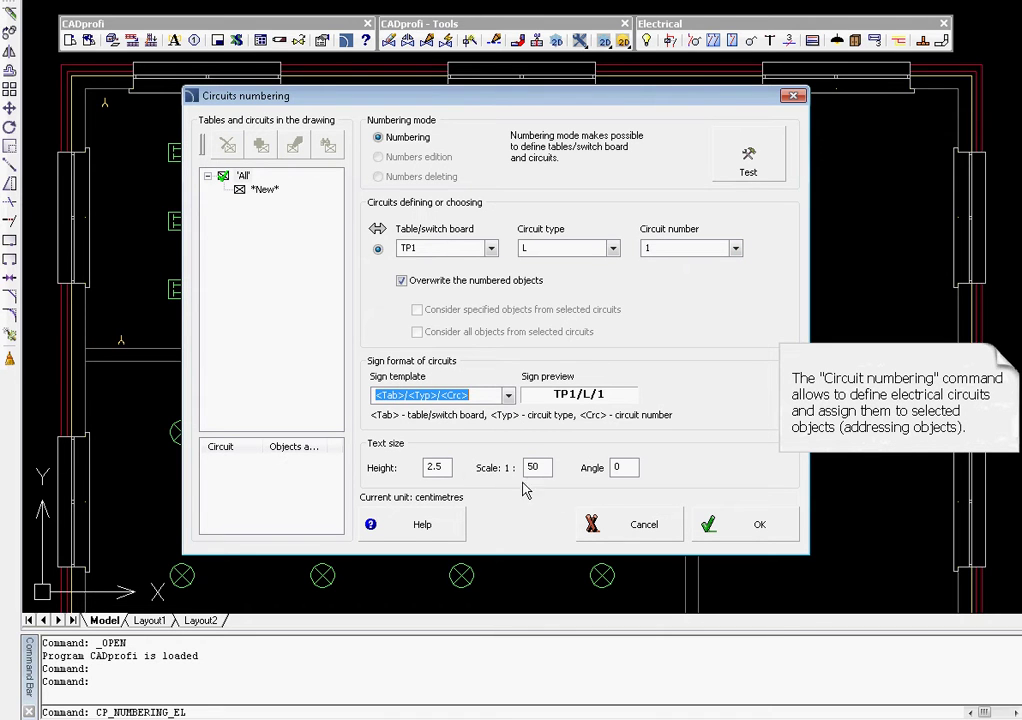
# Mark the switchboard as TP1 and label the first fixture TP1/L/1
pyautogui.click(753, 533)
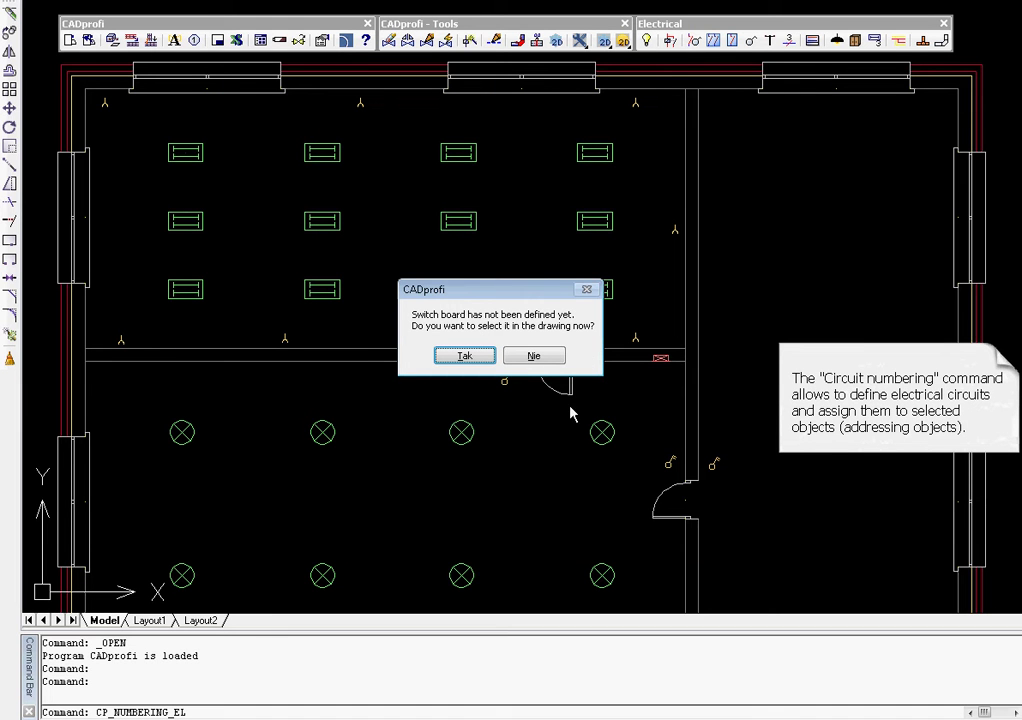
pyautogui.click(466, 357)
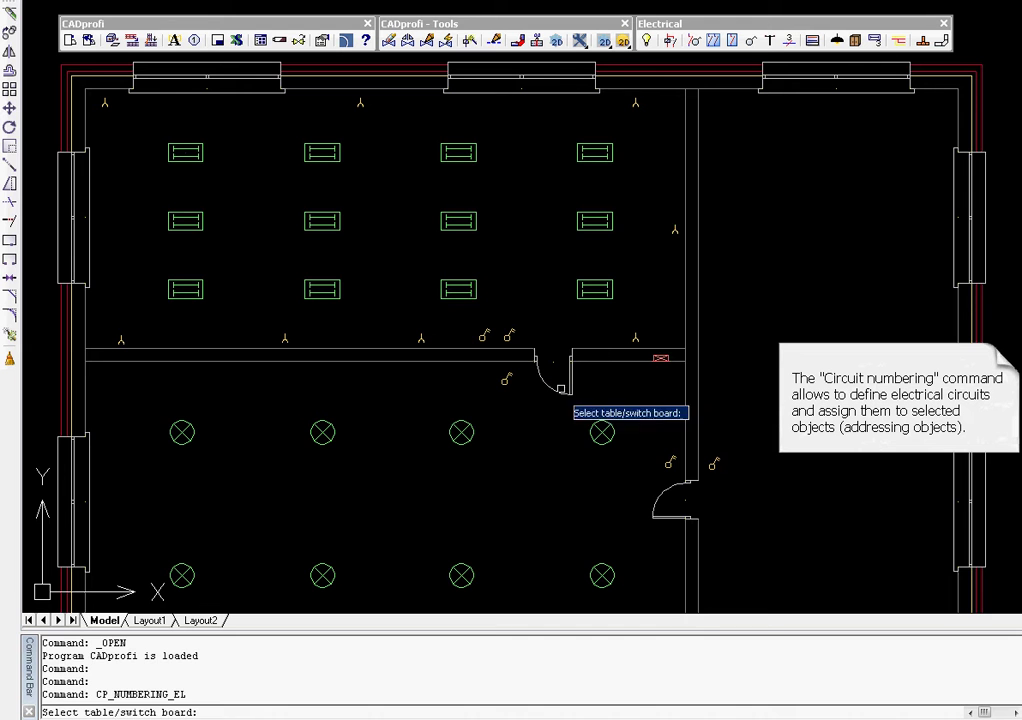
pyautogui.click(661, 357)
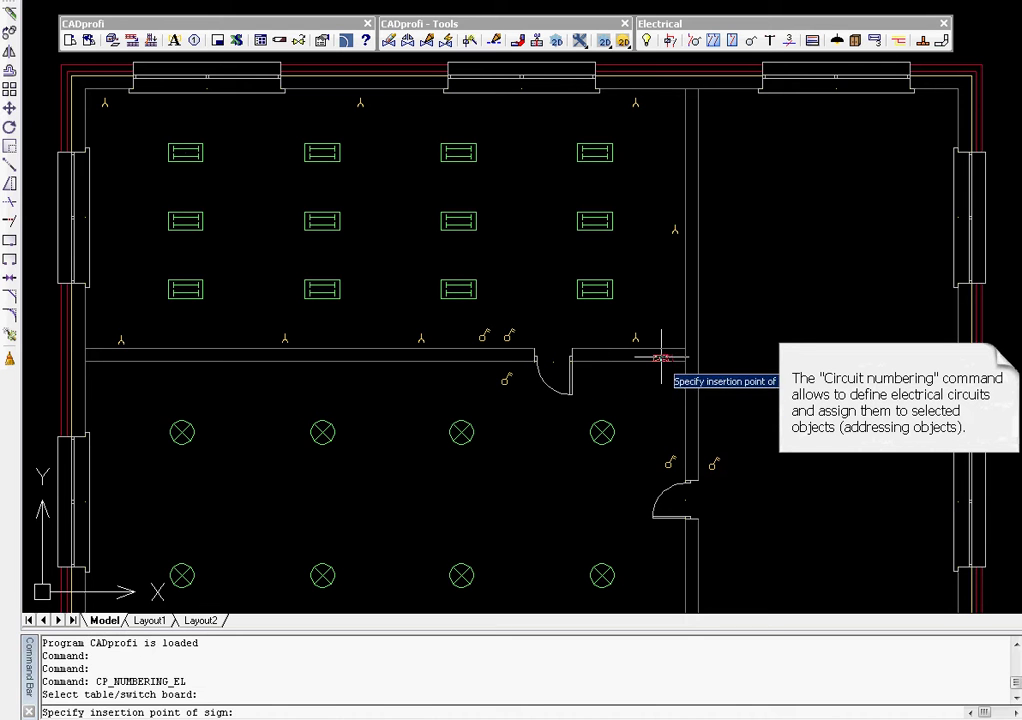
pyautogui.click(661, 340)
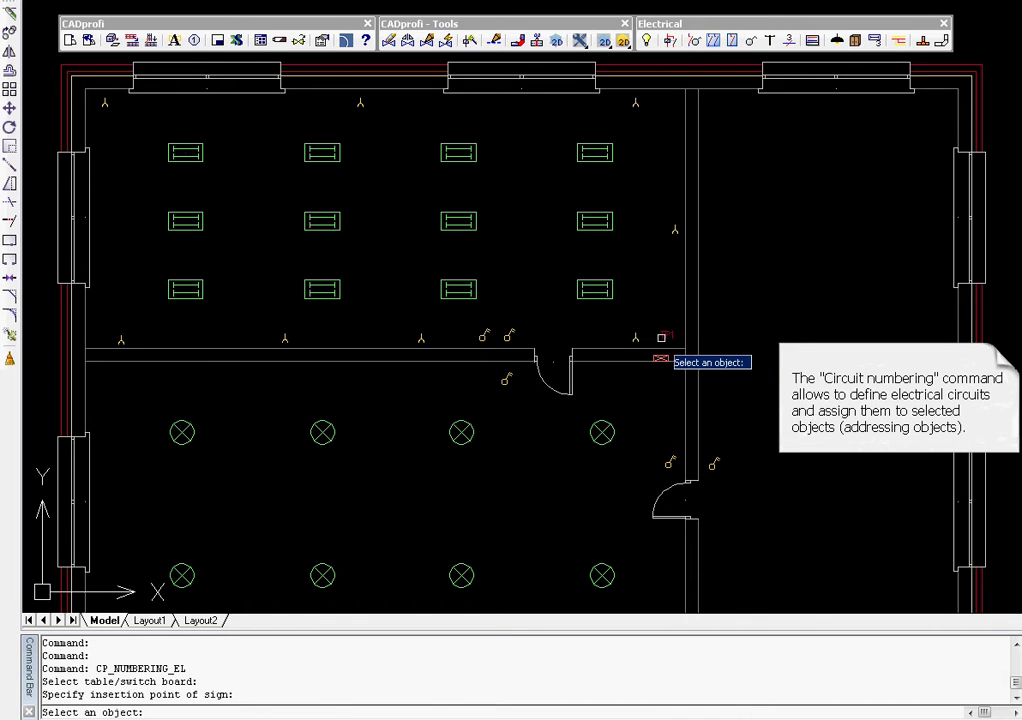
pyautogui.click(600, 286)
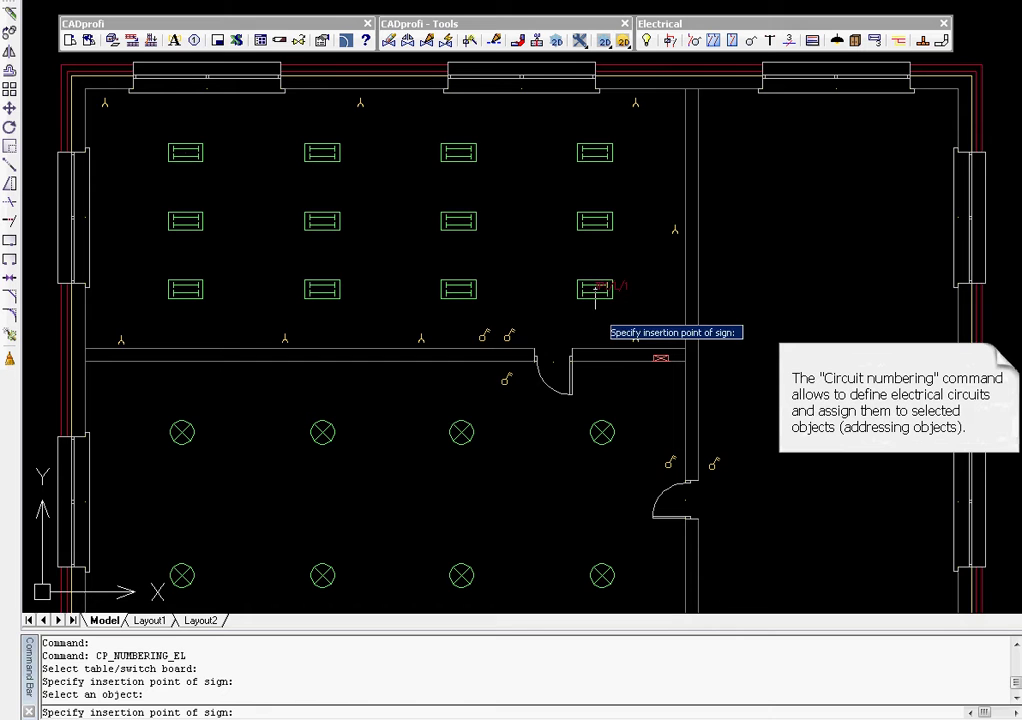
pyautogui.click(597, 312)
# Add the remaining right-column and second-column fixtures and the switch to TP1/L/1, then reposition the switch label
pyautogui.click(618, 266)
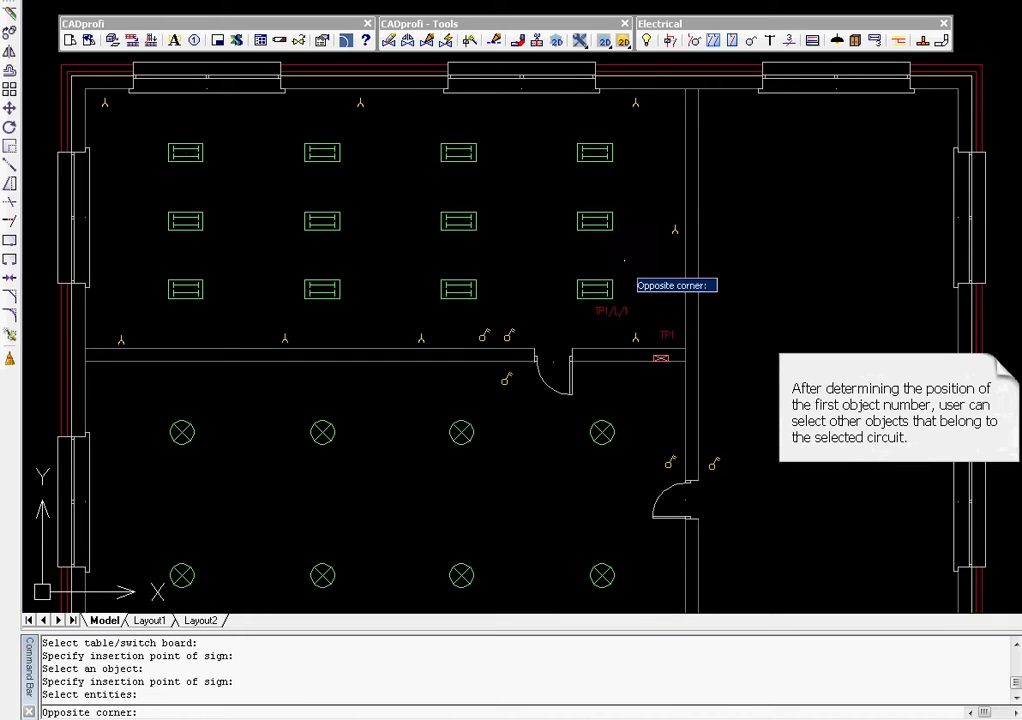
pyautogui.click(556, 137)
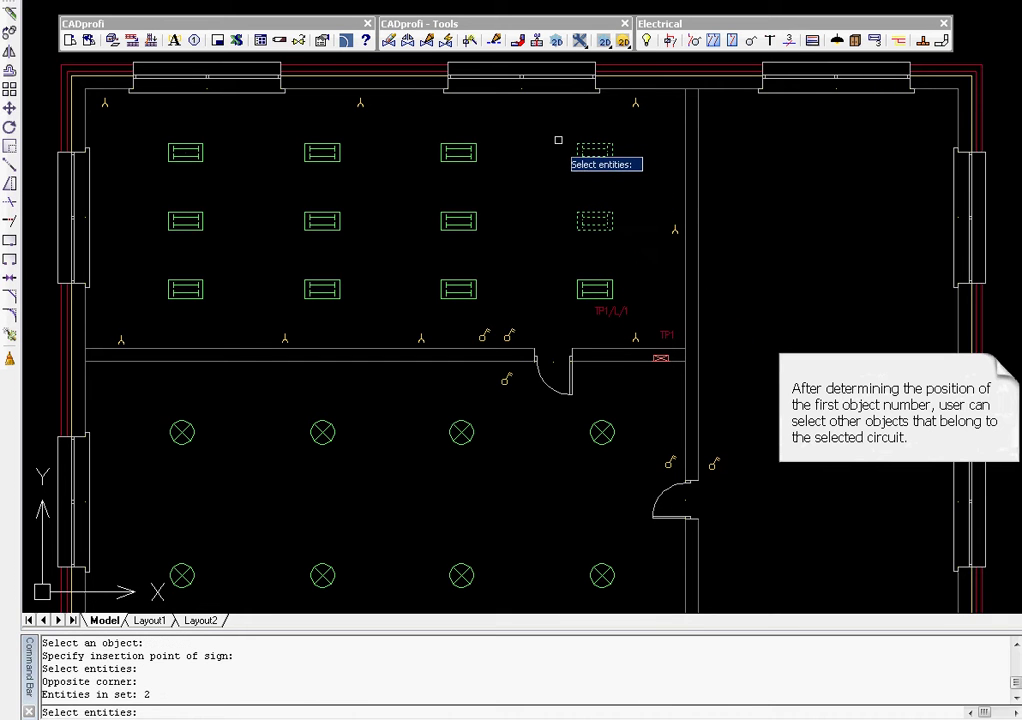
pyautogui.click(358, 314)
pyautogui.click(292, 145)
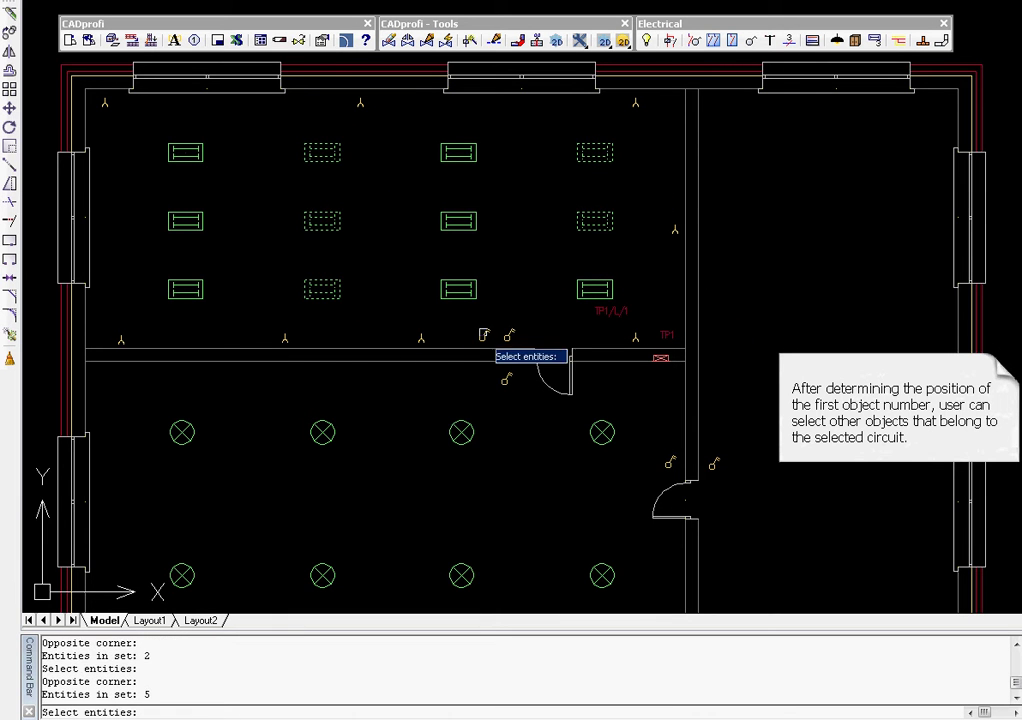
pyautogui.click(509, 335)
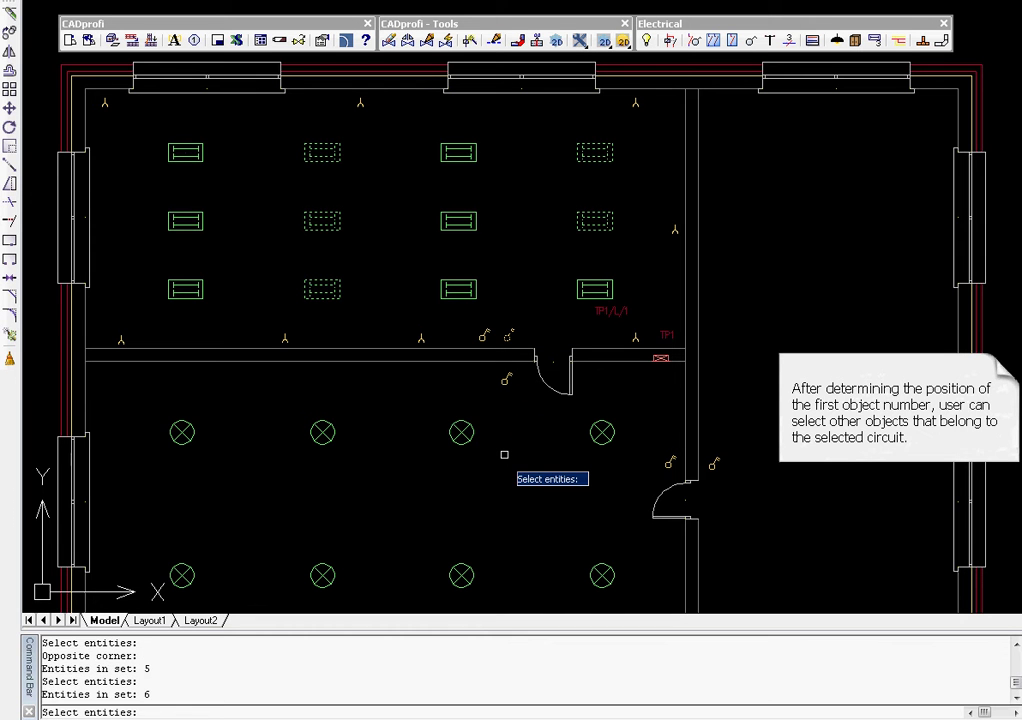
pyautogui.press('Return')
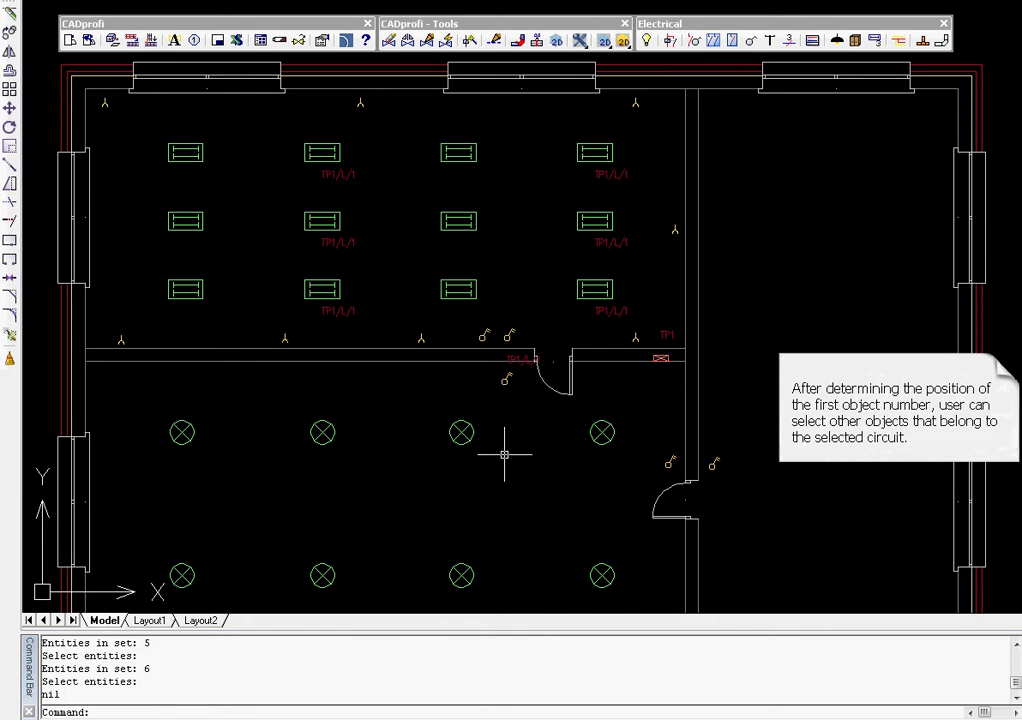
pyautogui.press('F8')
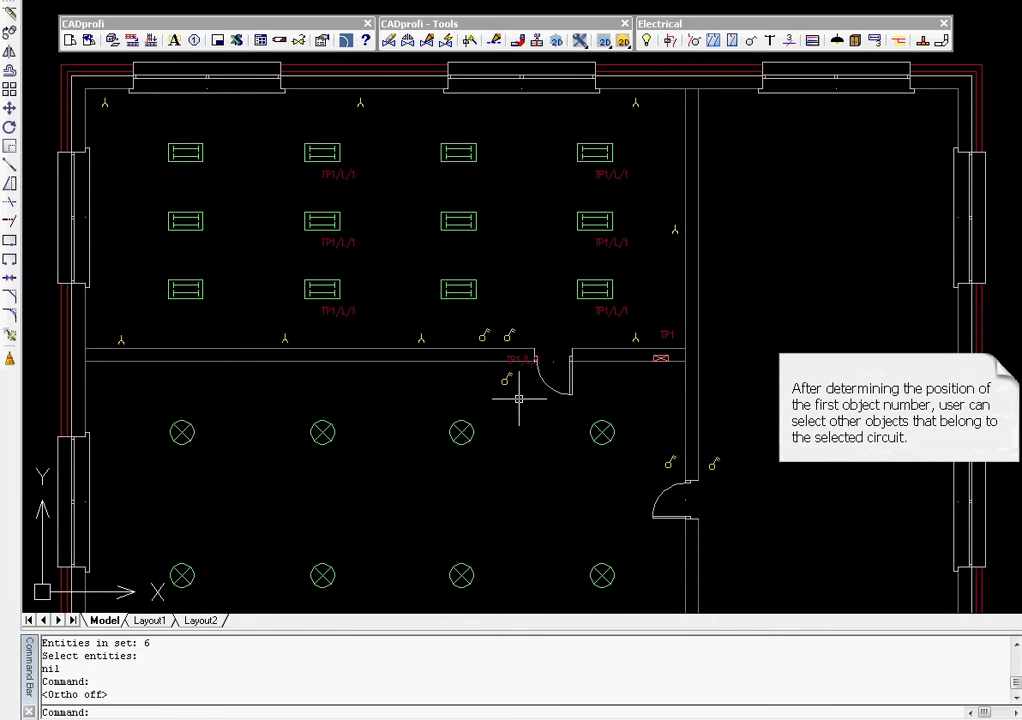
pyautogui.click(507, 362)
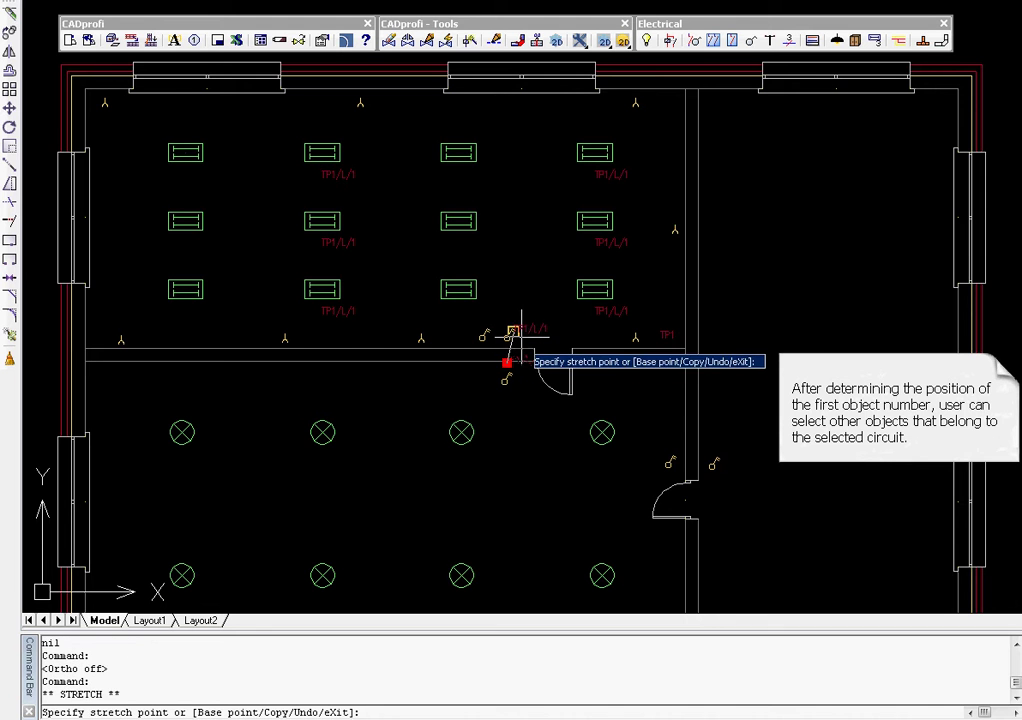
pyautogui.press('Escape')
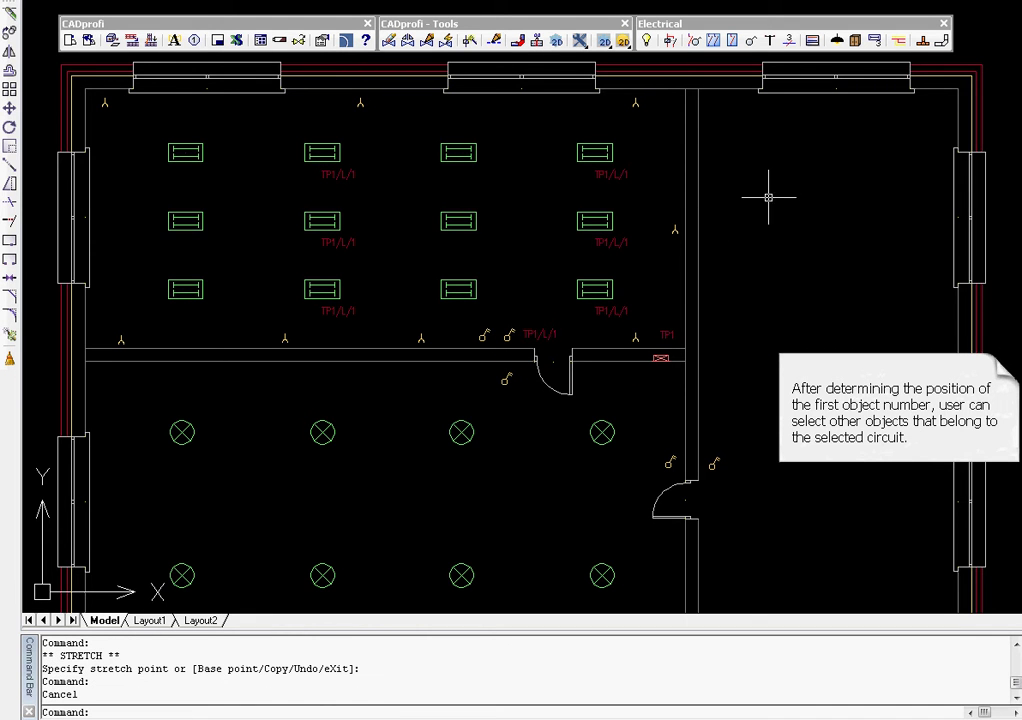
# Switch to circuit number 2 and label the bottom third-column fixture TP1/L/2
pyautogui.click(876, 44)
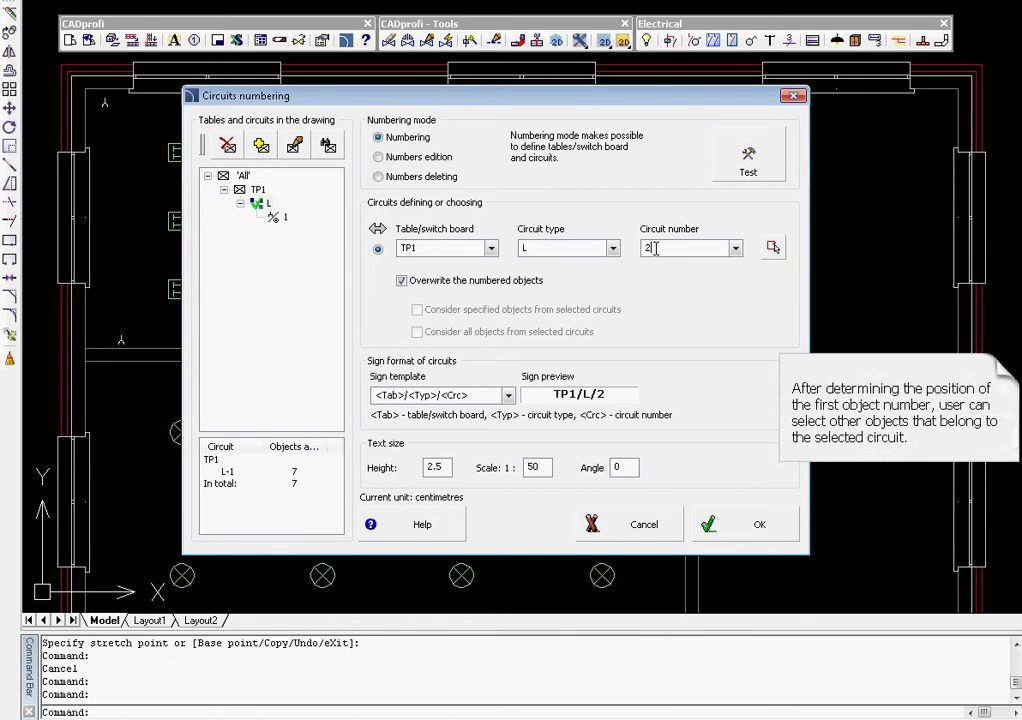
pyautogui.click(748, 524)
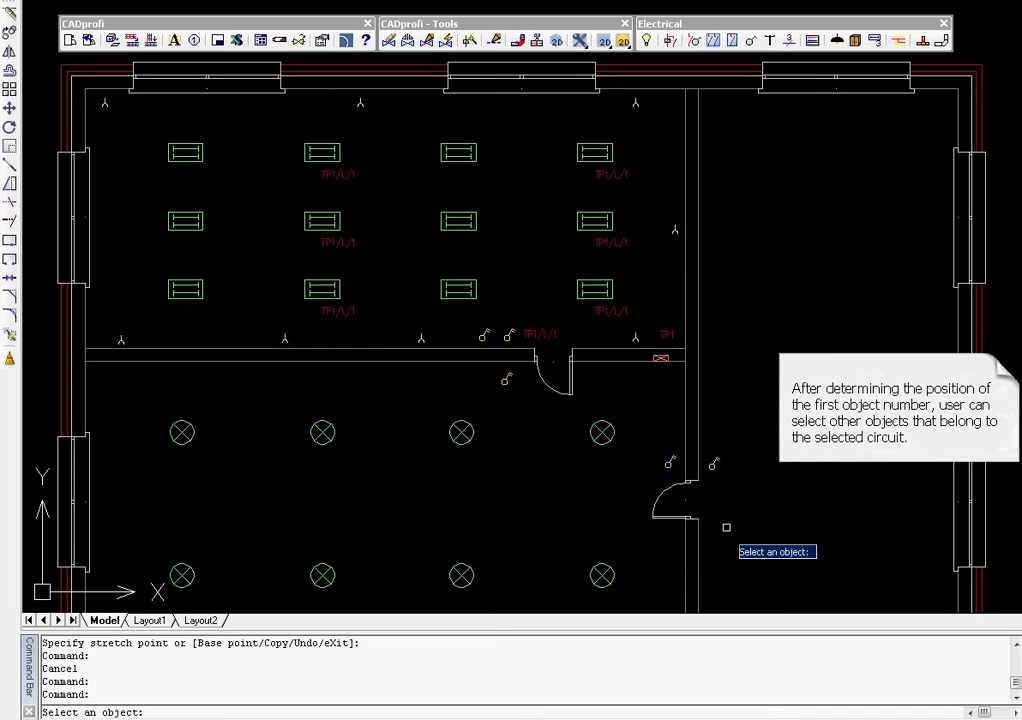
pyautogui.click(453, 296)
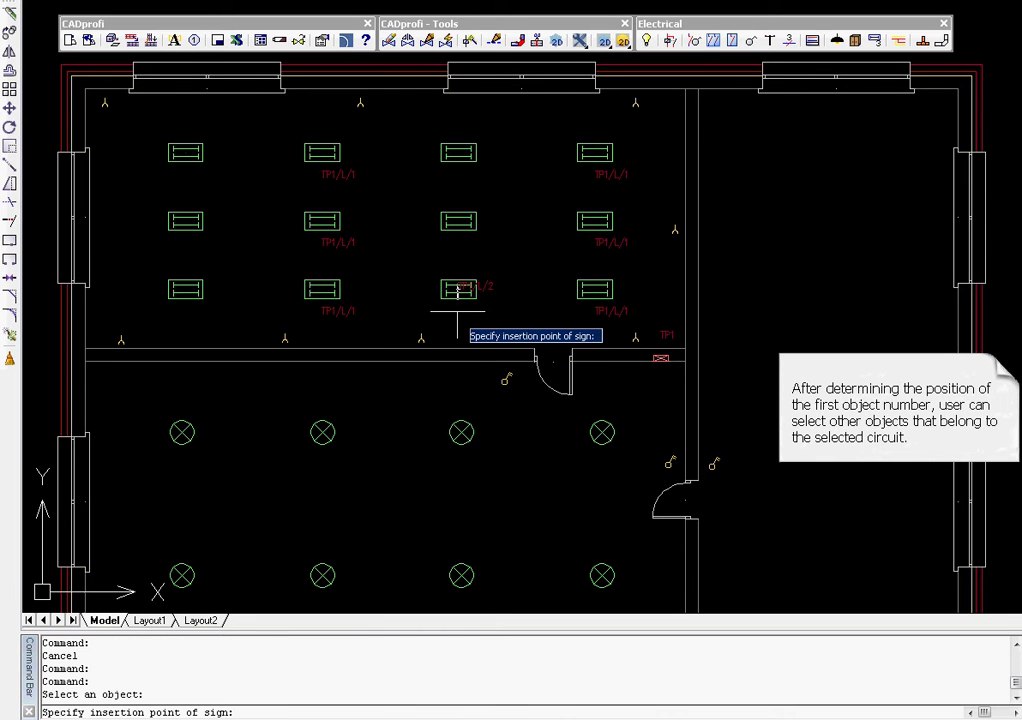
pyautogui.click(458, 308)
# Add the upper third-column and left-column fixtures and the second switch to TP1/L/2, then reposition the switch label
pyautogui.click(498, 247)
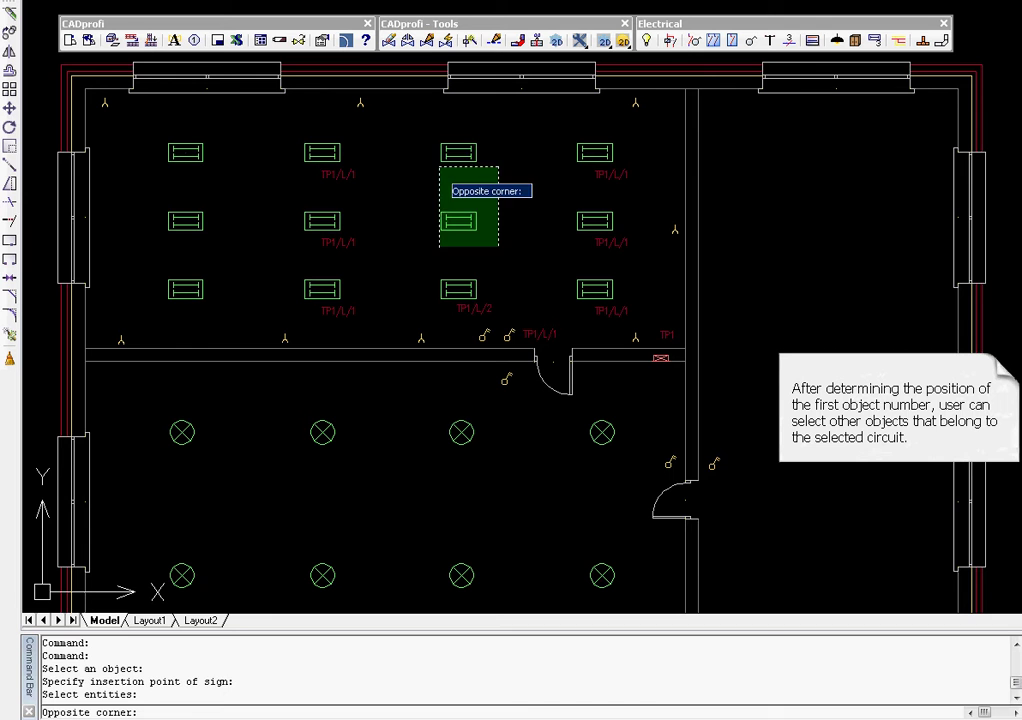
pyautogui.click(413, 123)
pyautogui.click(245, 311)
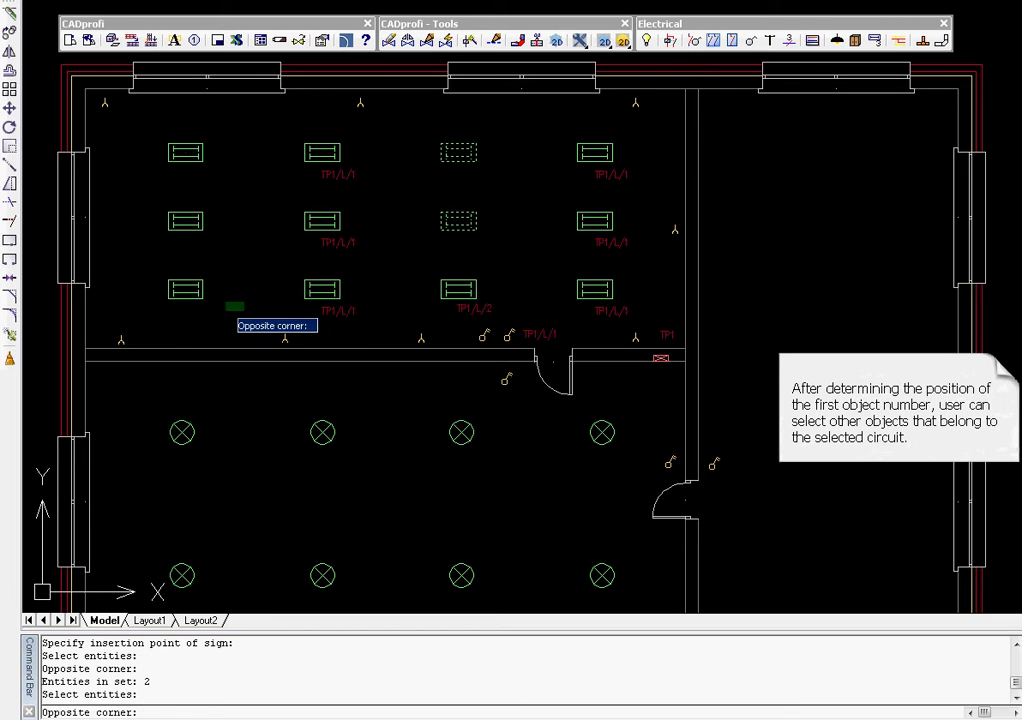
pyautogui.click(143, 133)
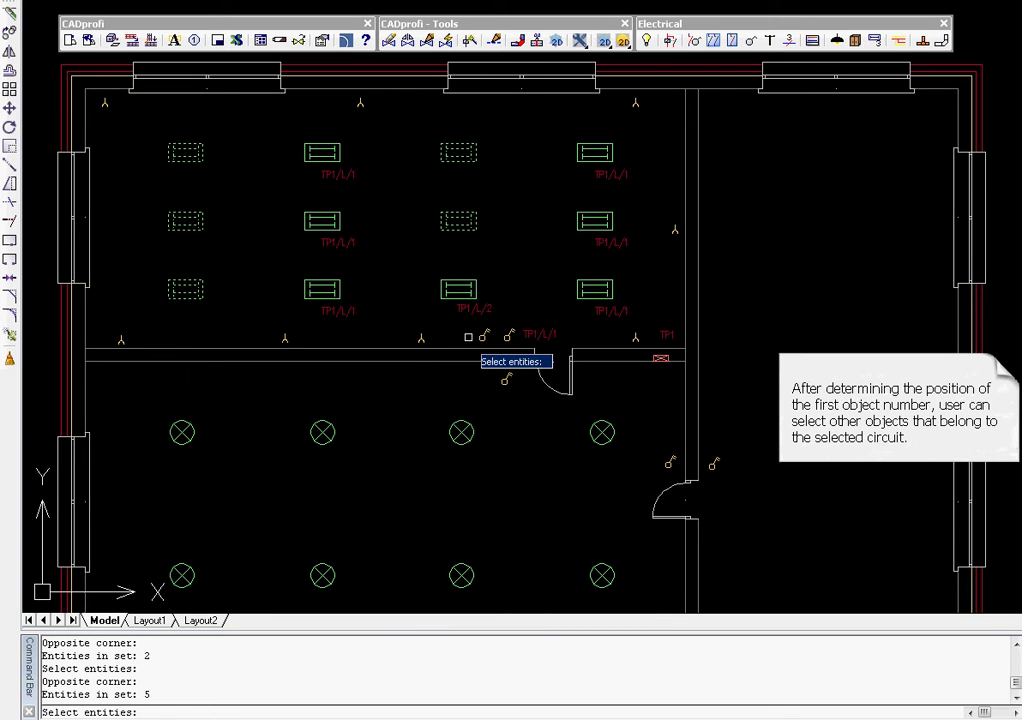
pyautogui.click(482, 335)
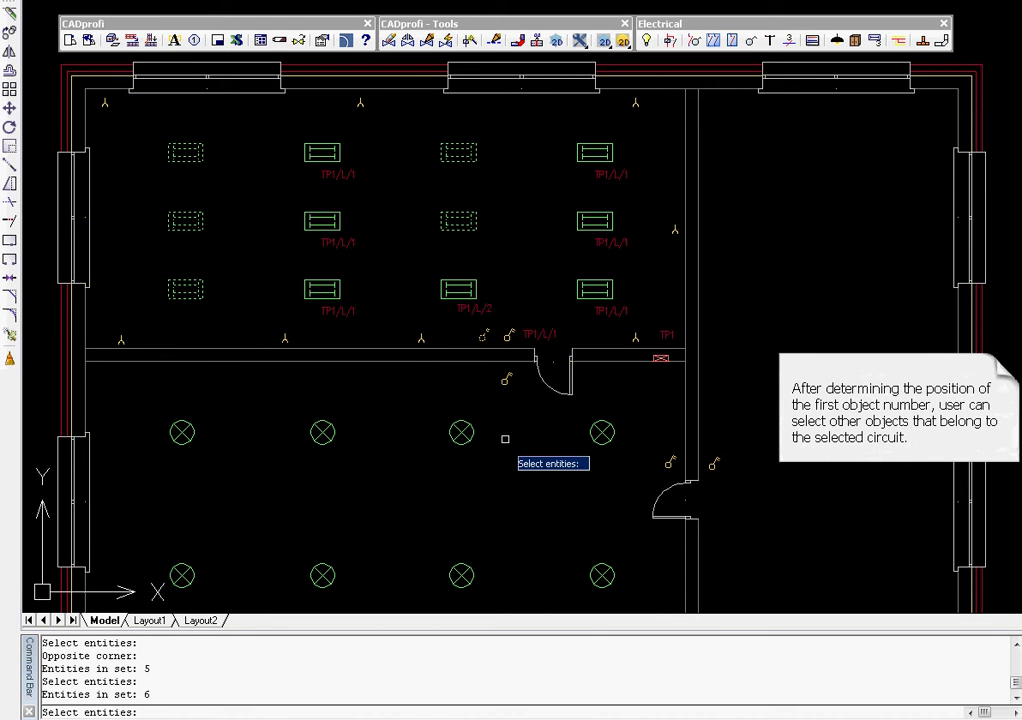
pyautogui.press('Return')
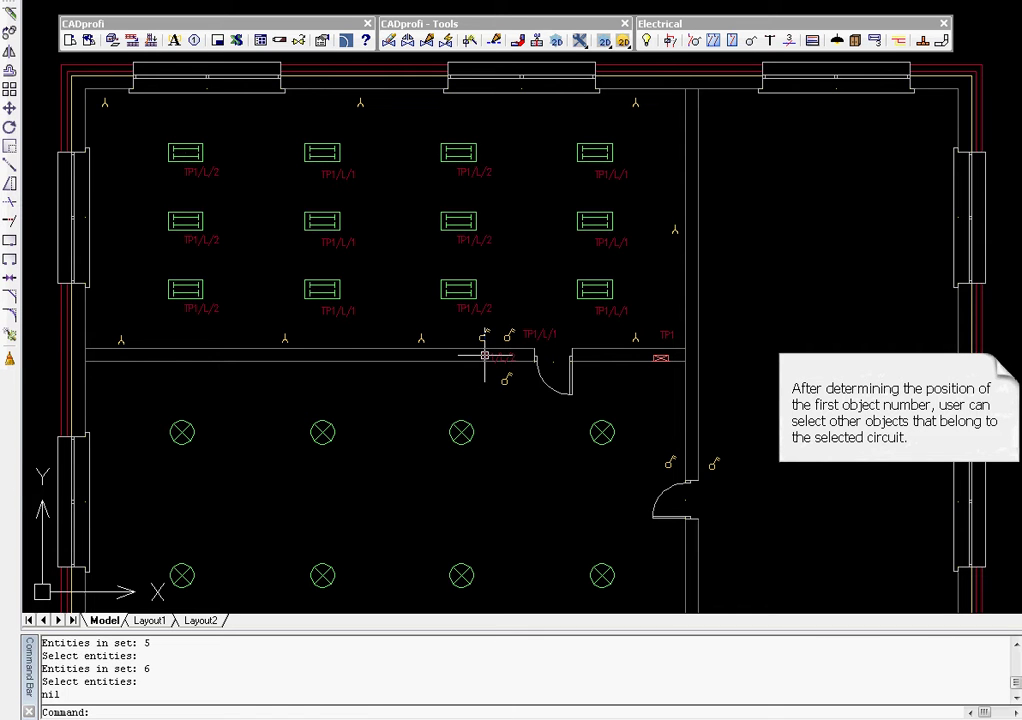
pyautogui.click(483, 356)
pyautogui.click(482, 358)
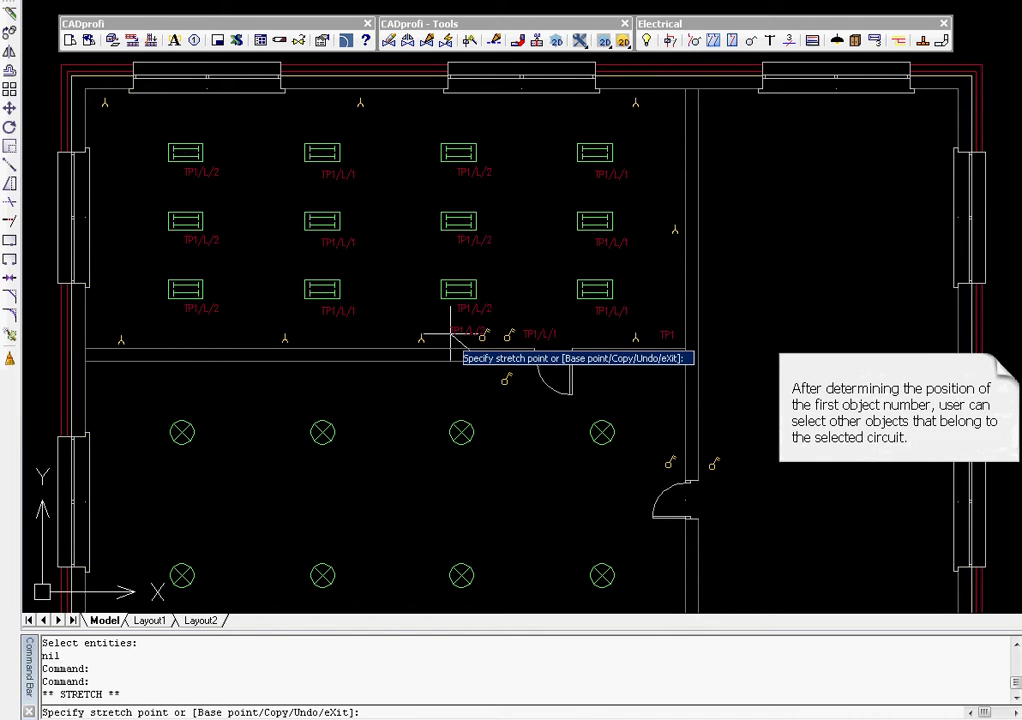
pyautogui.press('Escape')
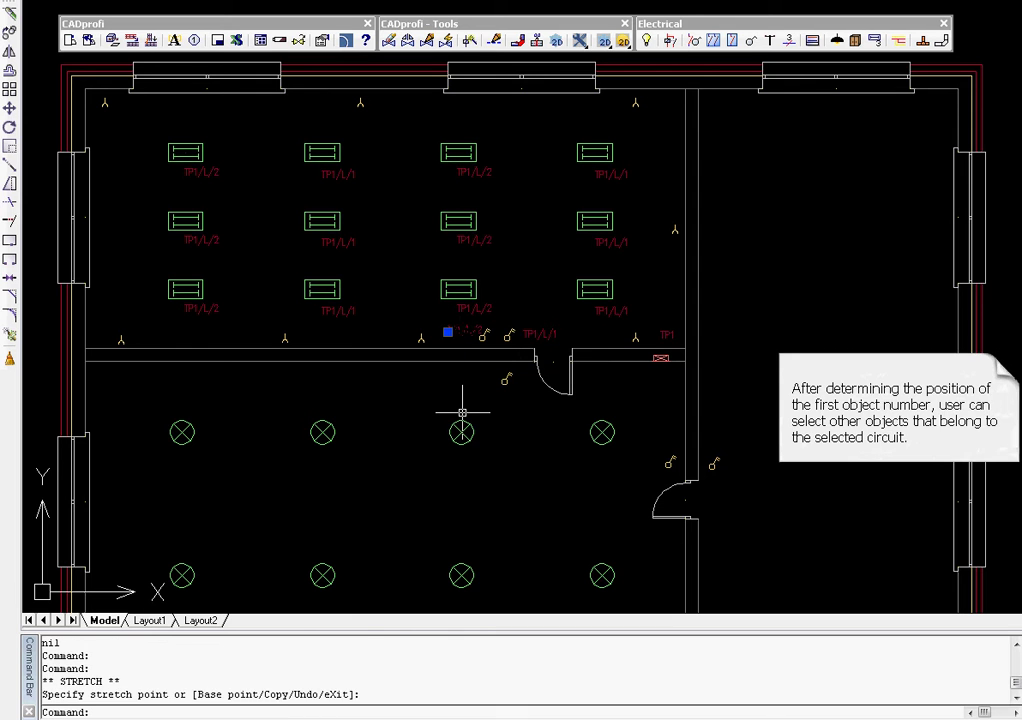
pyautogui.press('Escape')
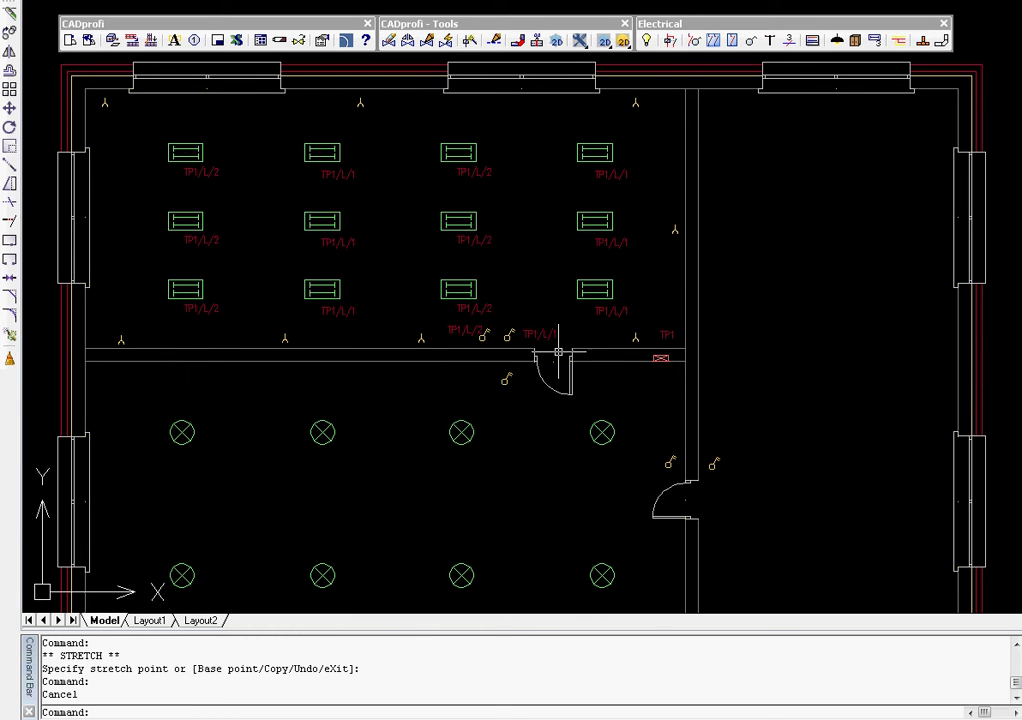
# Change the circuit type to S and place the TP1/S/1 sign at switchboard TP1
pyautogui.click(875, 41)
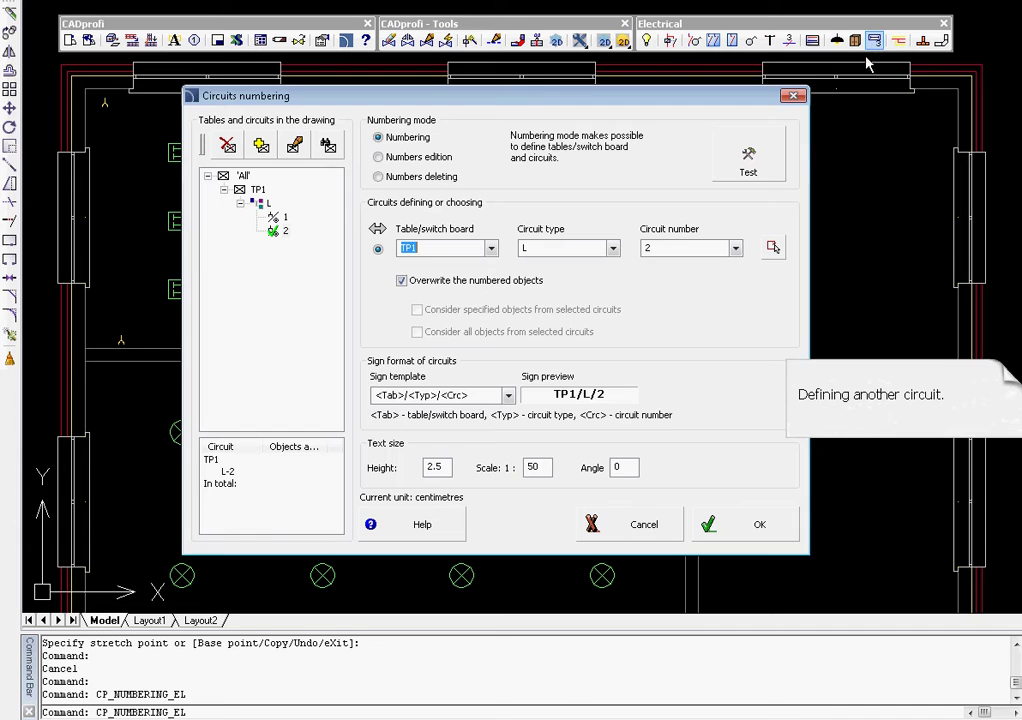
pyautogui.doubleClick(569, 246)
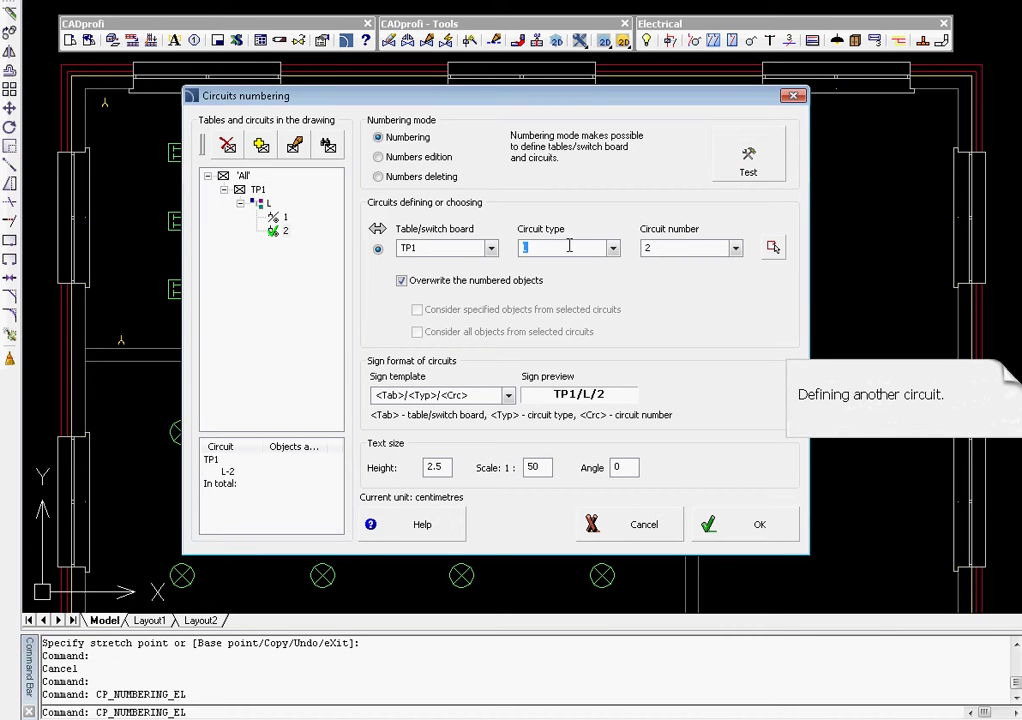
pyautogui.write('S')
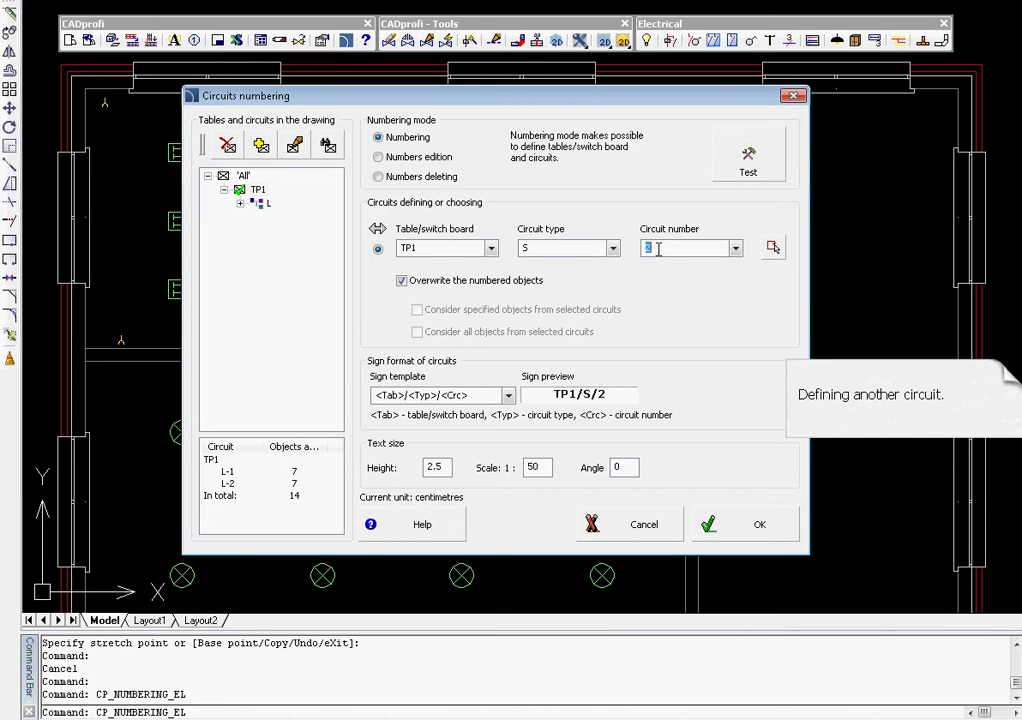
pyautogui.click(707, 531)
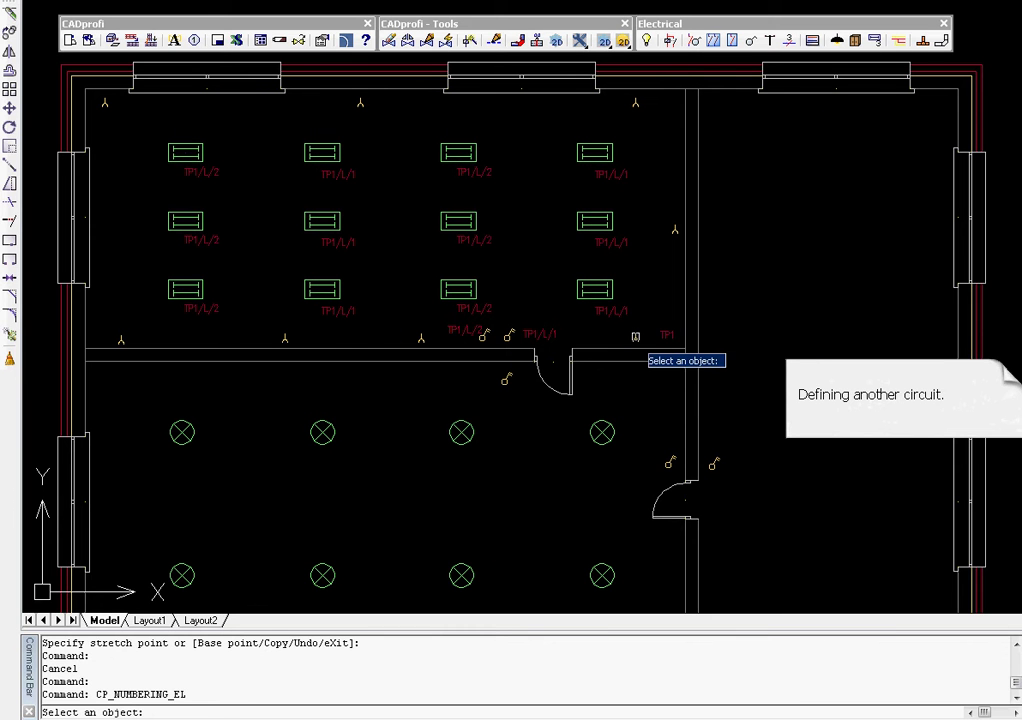
pyautogui.click(635, 336)
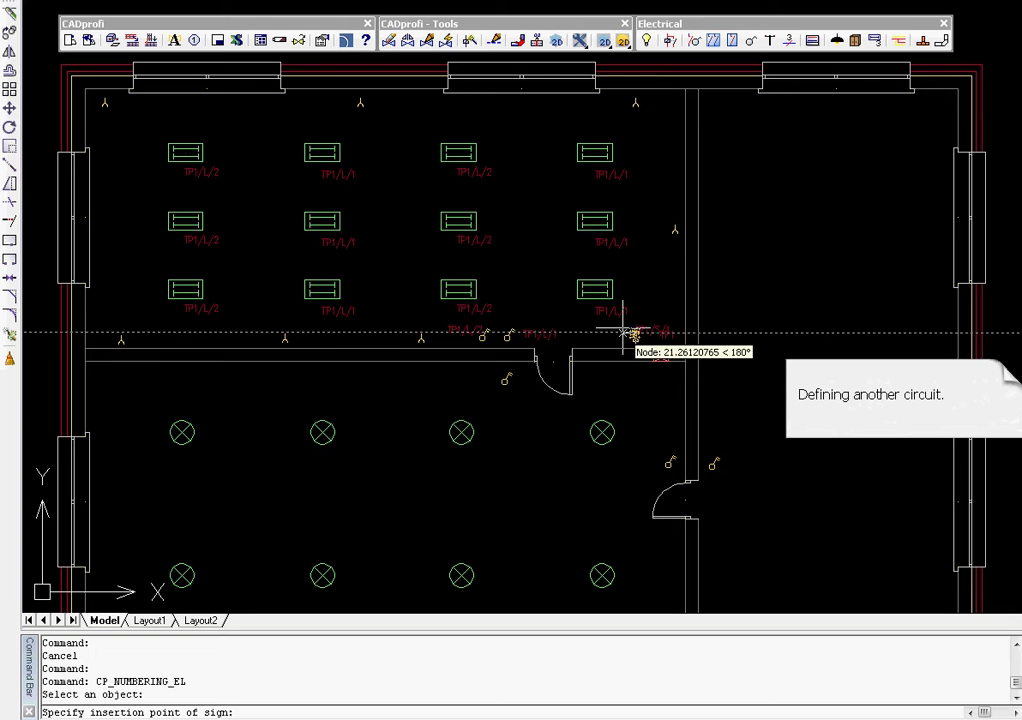
pyautogui.click(623, 331)
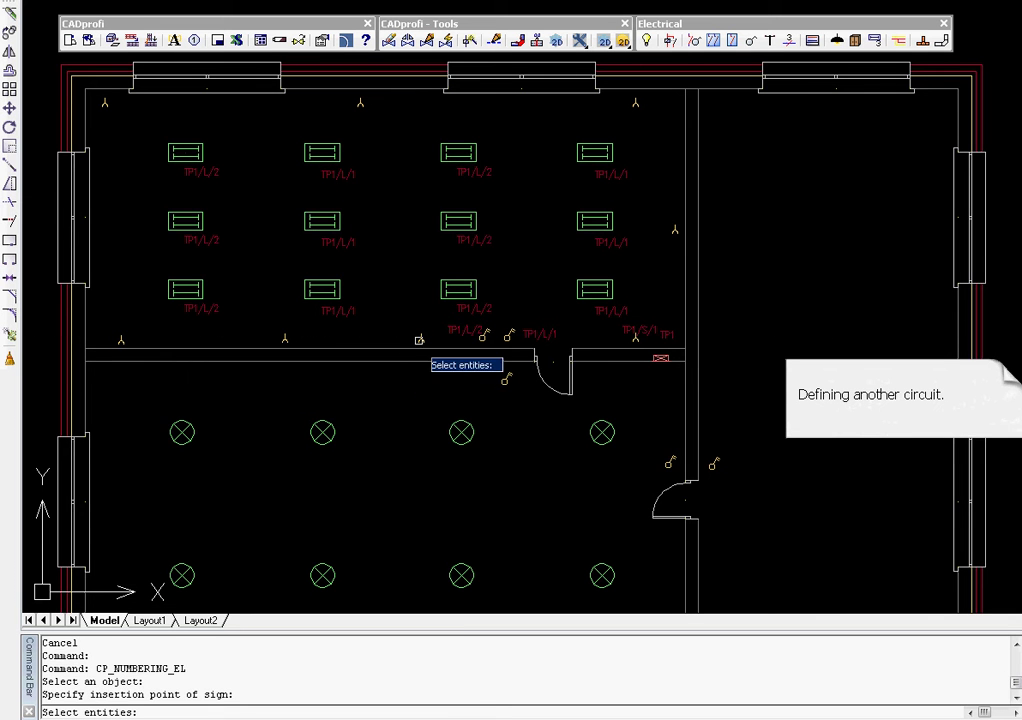
# Assign all seven upper-room sockets to circuit TP1/S/1
pyautogui.click(420, 340)
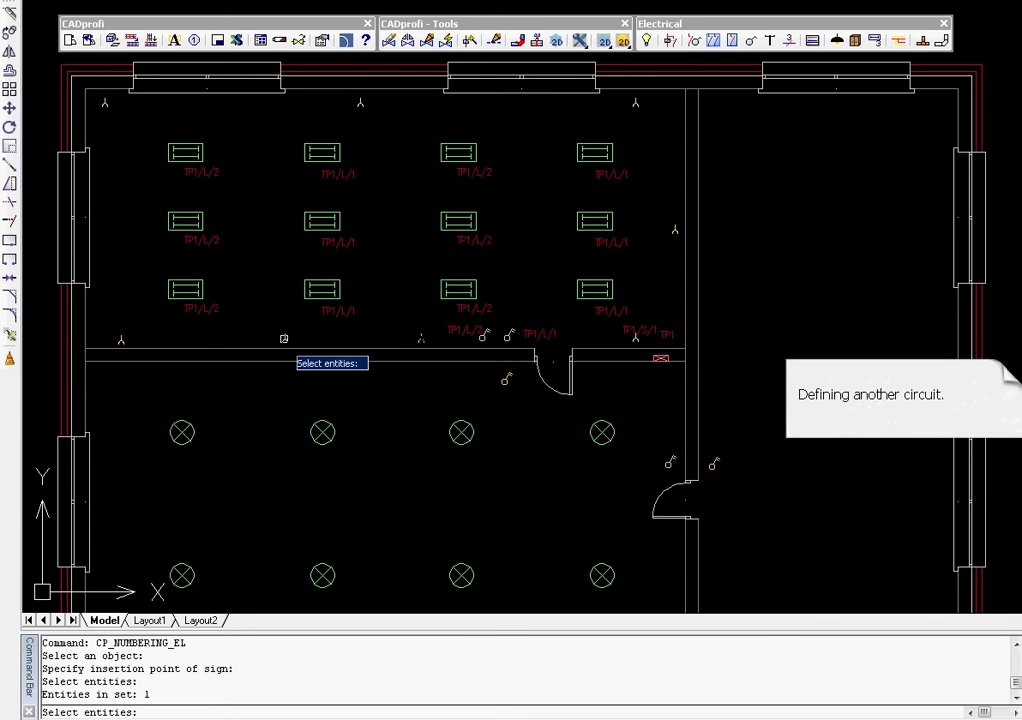
pyautogui.click(285, 340)
pyautogui.click(120, 340)
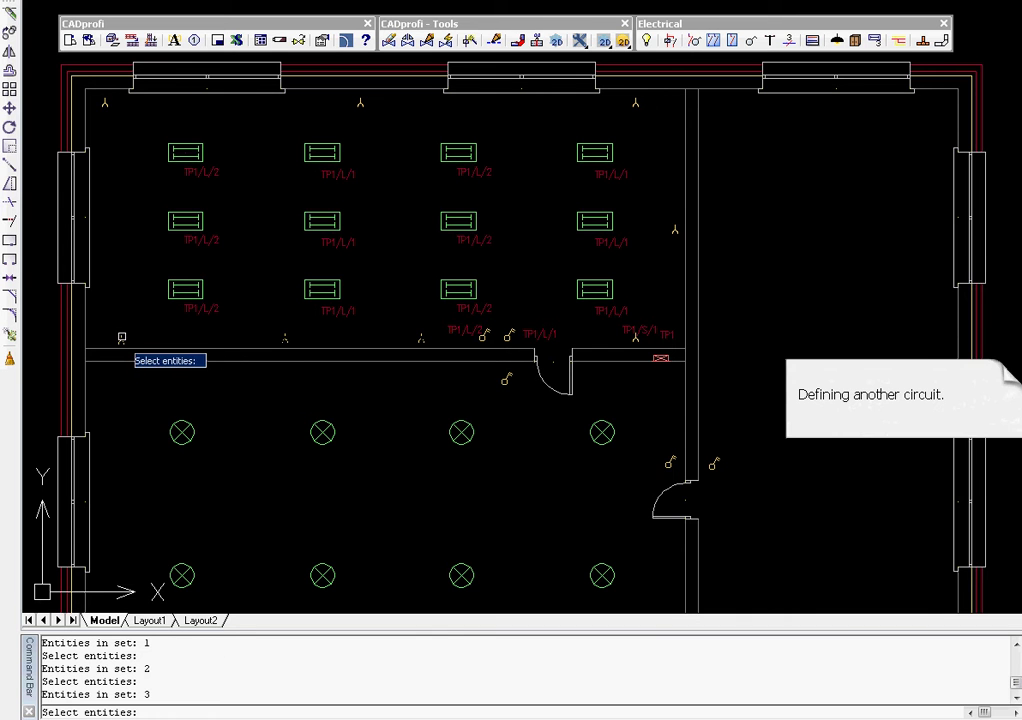
pyautogui.click(104, 102)
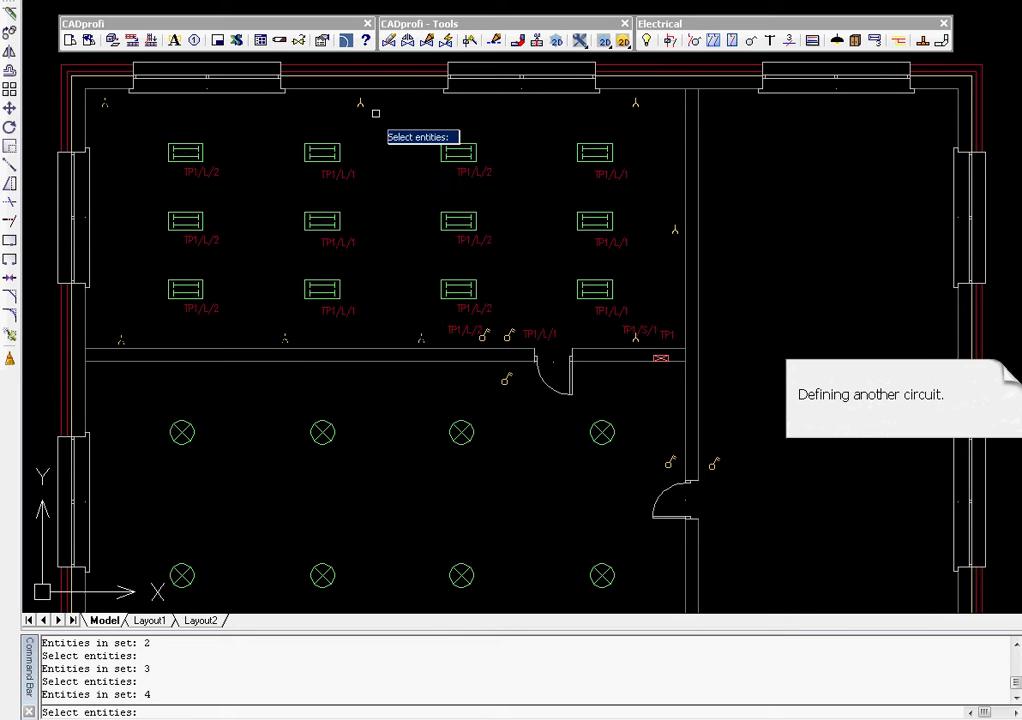
pyautogui.click(361, 103)
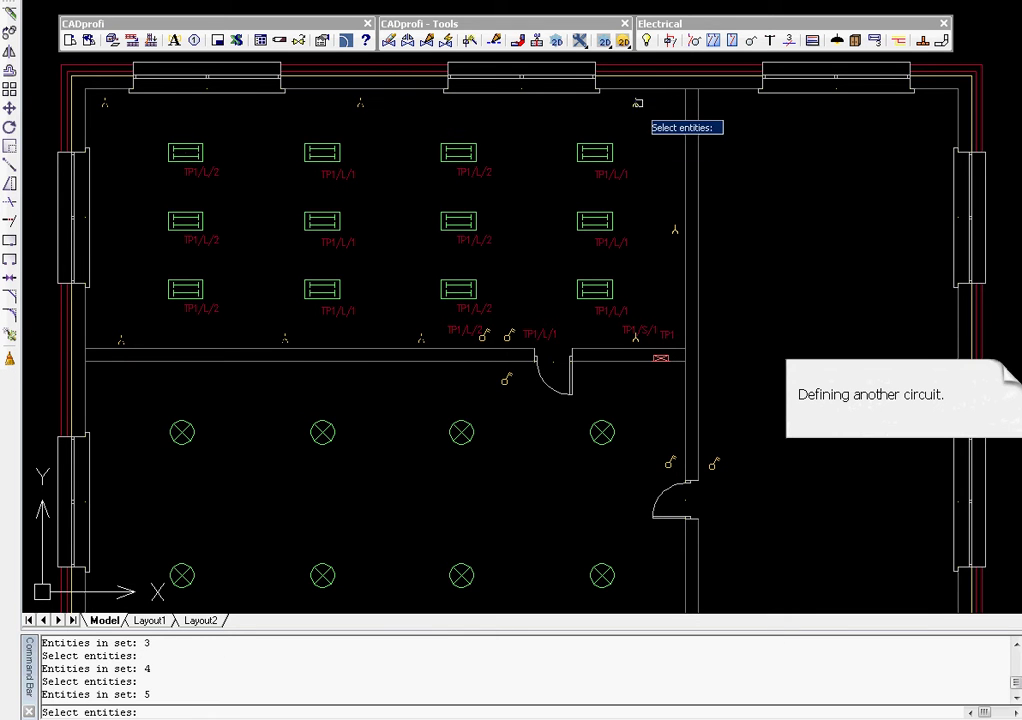
pyautogui.click(634, 102)
pyautogui.click(675, 231)
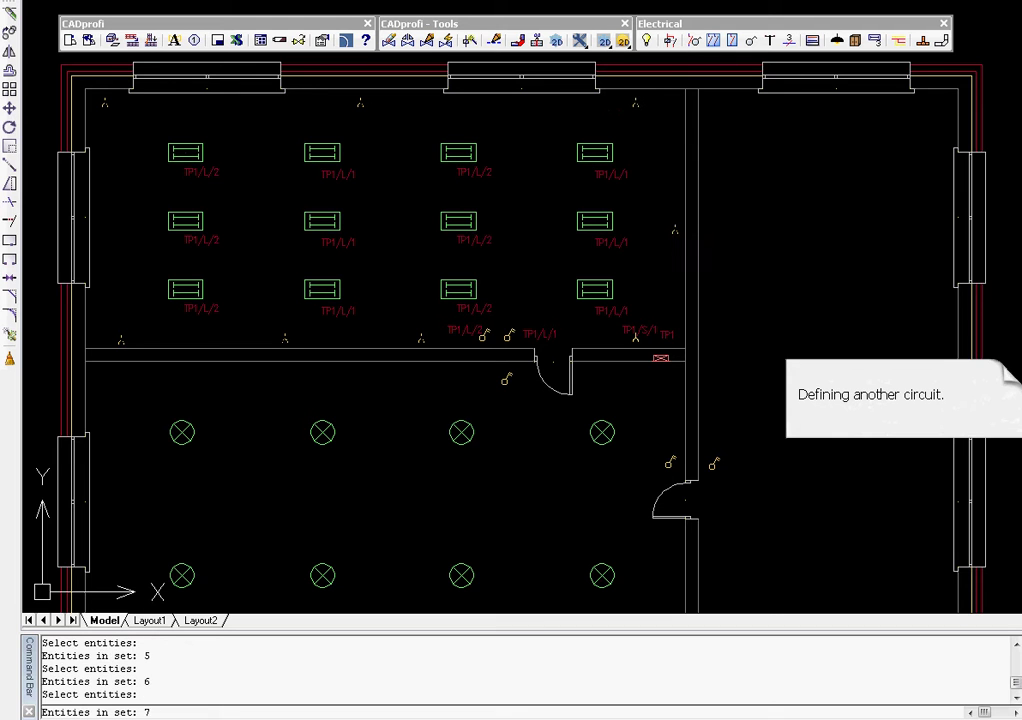
pyautogui.press('Return')
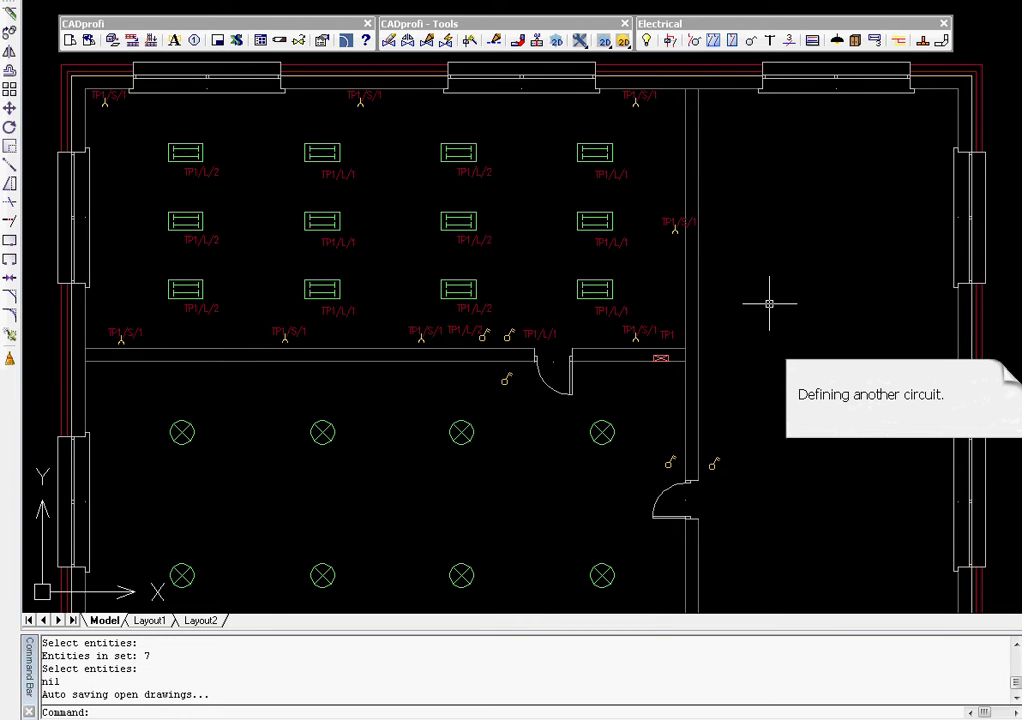
pyautogui.press('F8')
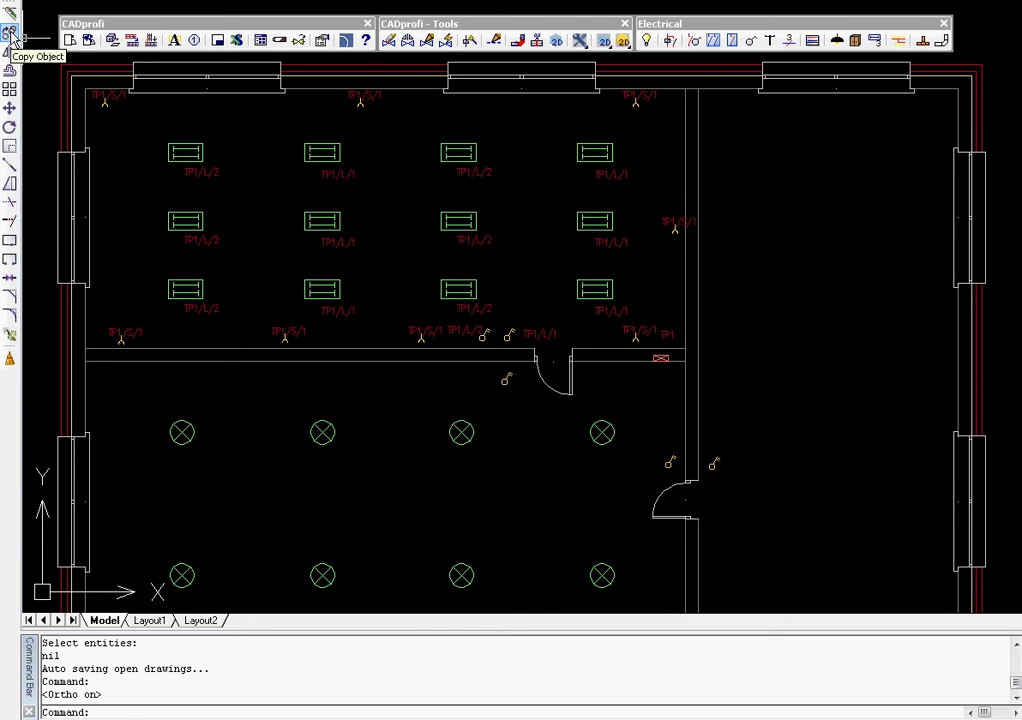
pyautogui.click(12, 36)
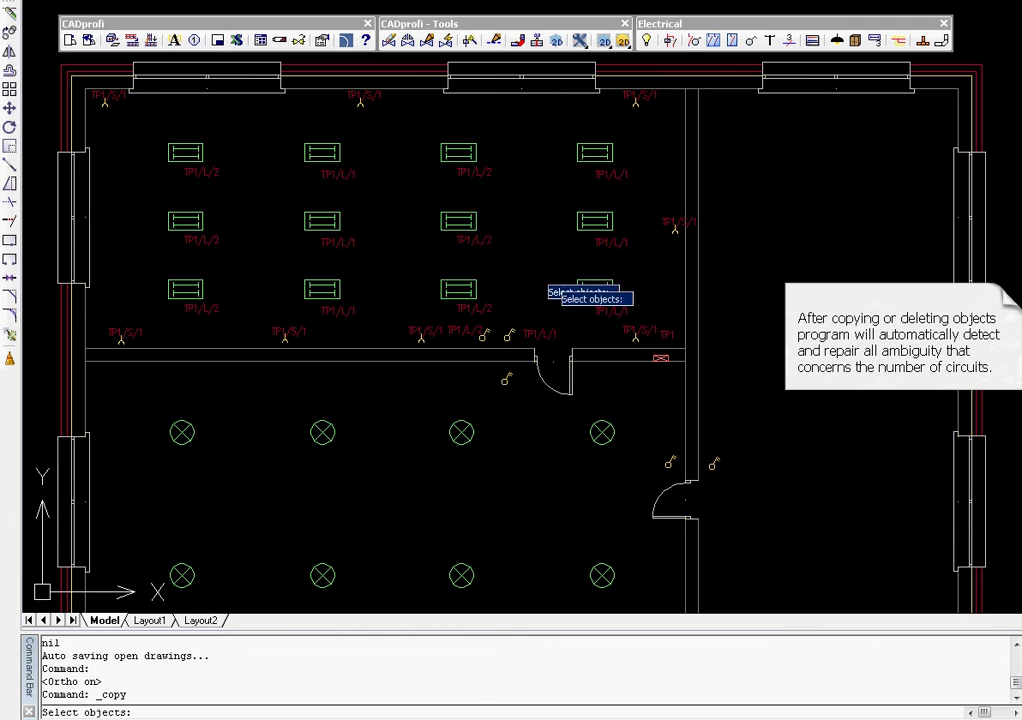
# Copy the six right-hand fixtures with their labels into the right-hand room
pyautogui.click(646, 315)
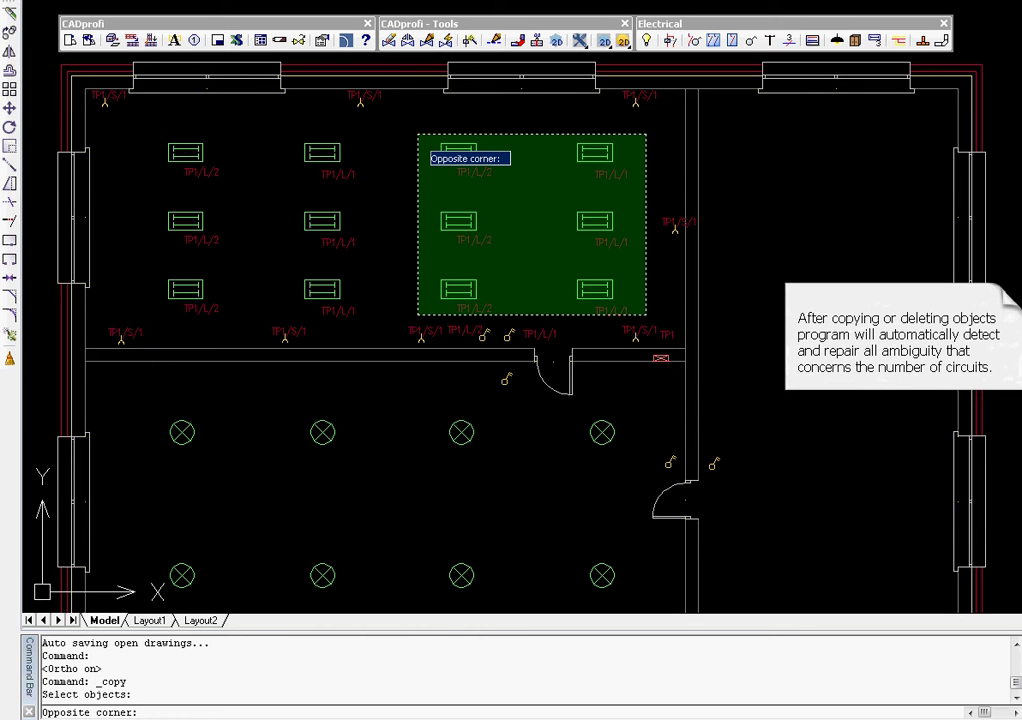
pyautogui.click(418, 134)
pyautogui.press('Return')
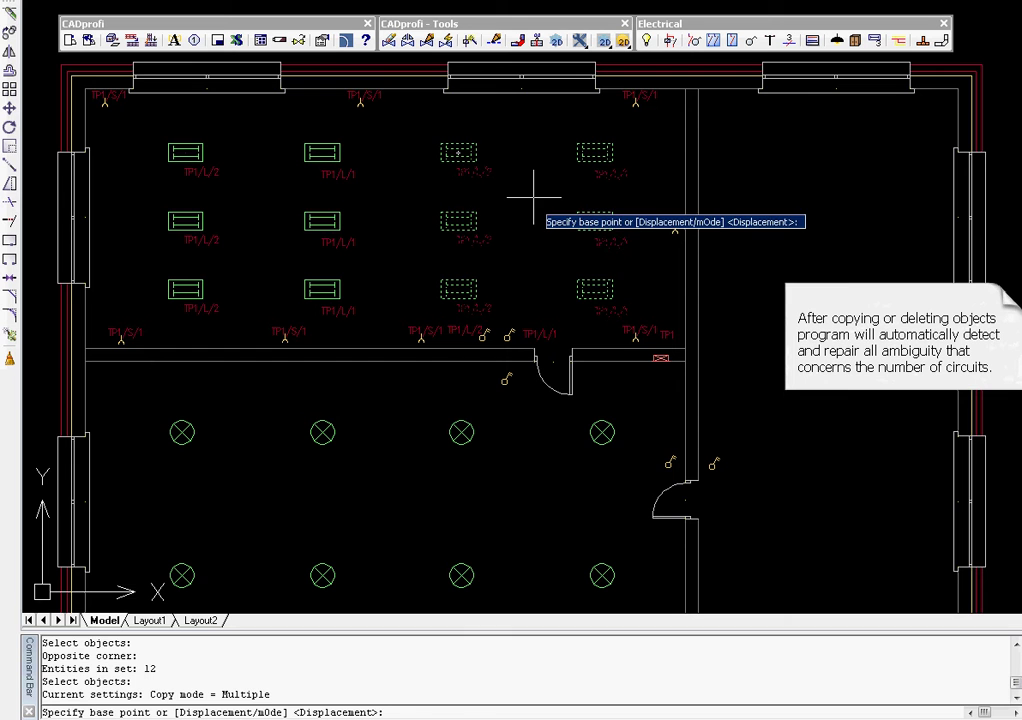
pyautogui.click(611, 297)
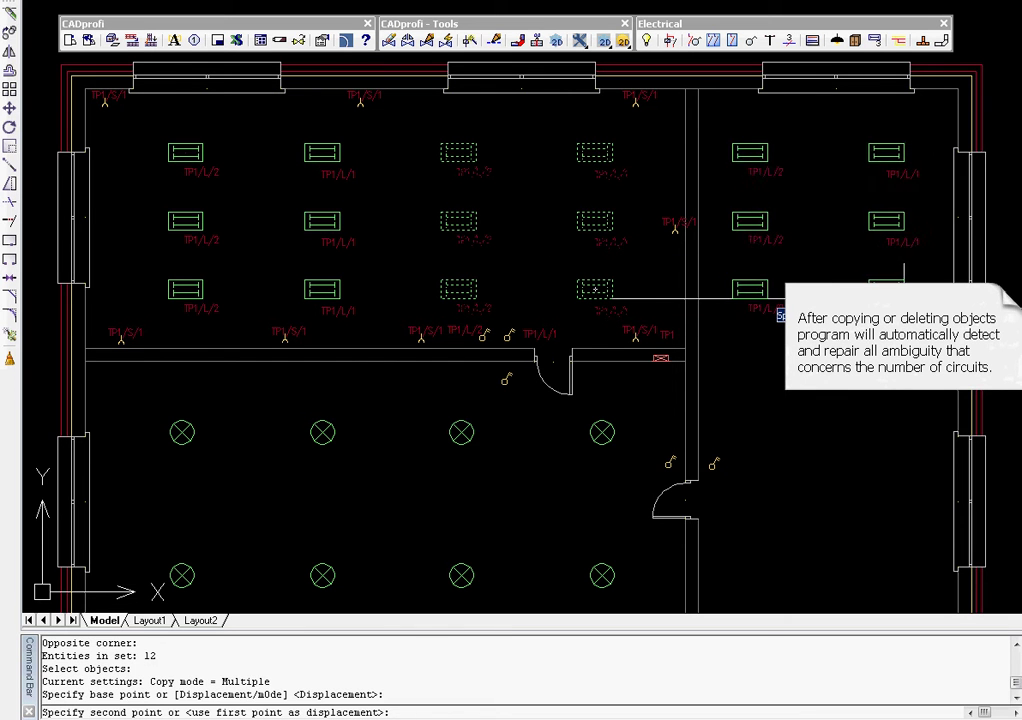
pyautogui.click(904, 297)
pyautogui.press('Escape')
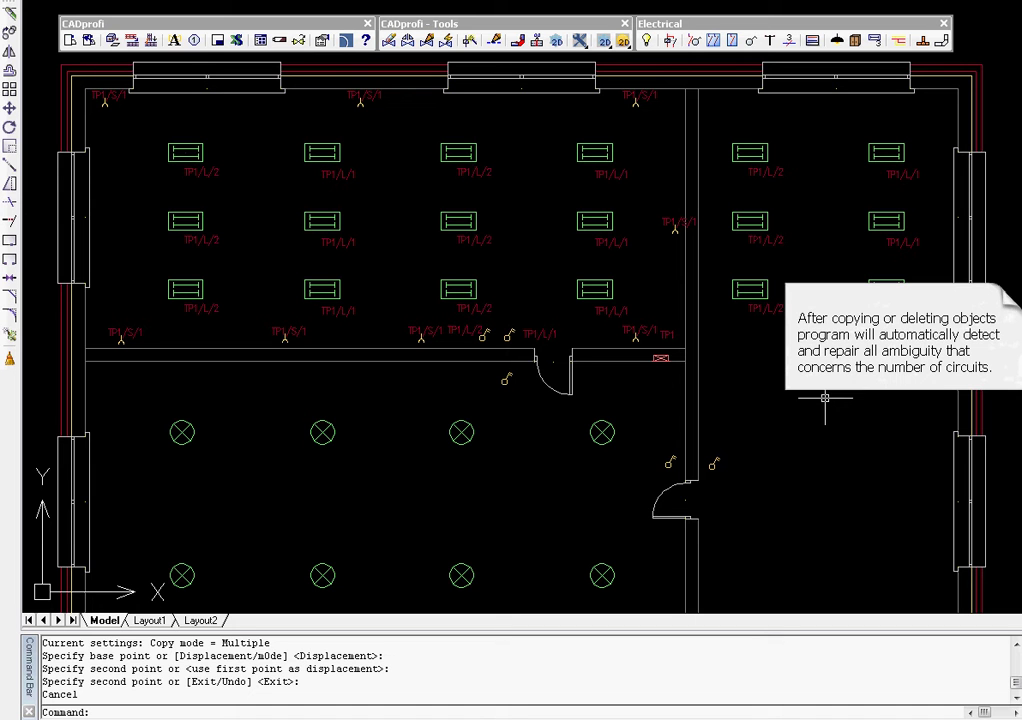
# Delete the two middle-row fixtures from the right-hand room
pyautogui.click(766, 220)
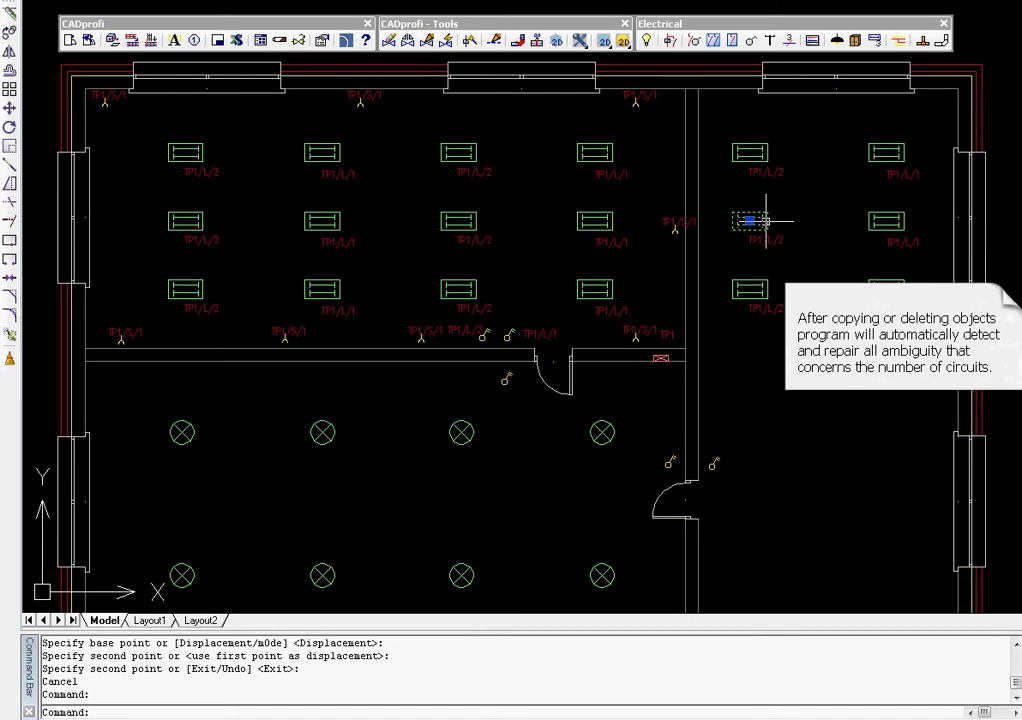
pyautogui.press('Delete')
pyautogui.click(880, 220)
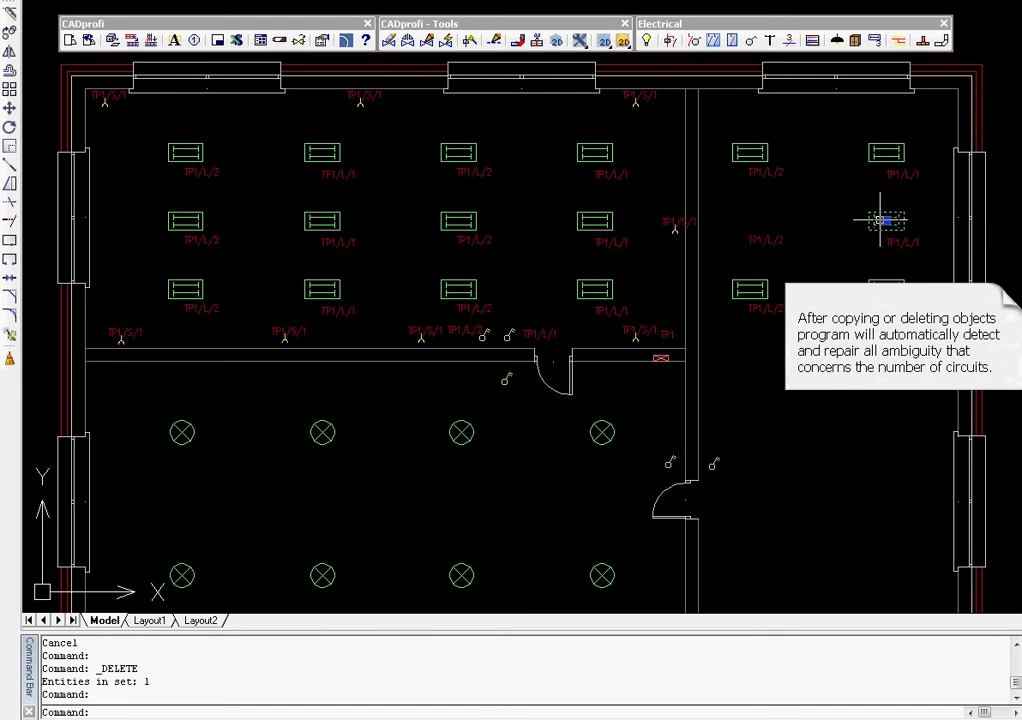
pyautogui.press('Delete')
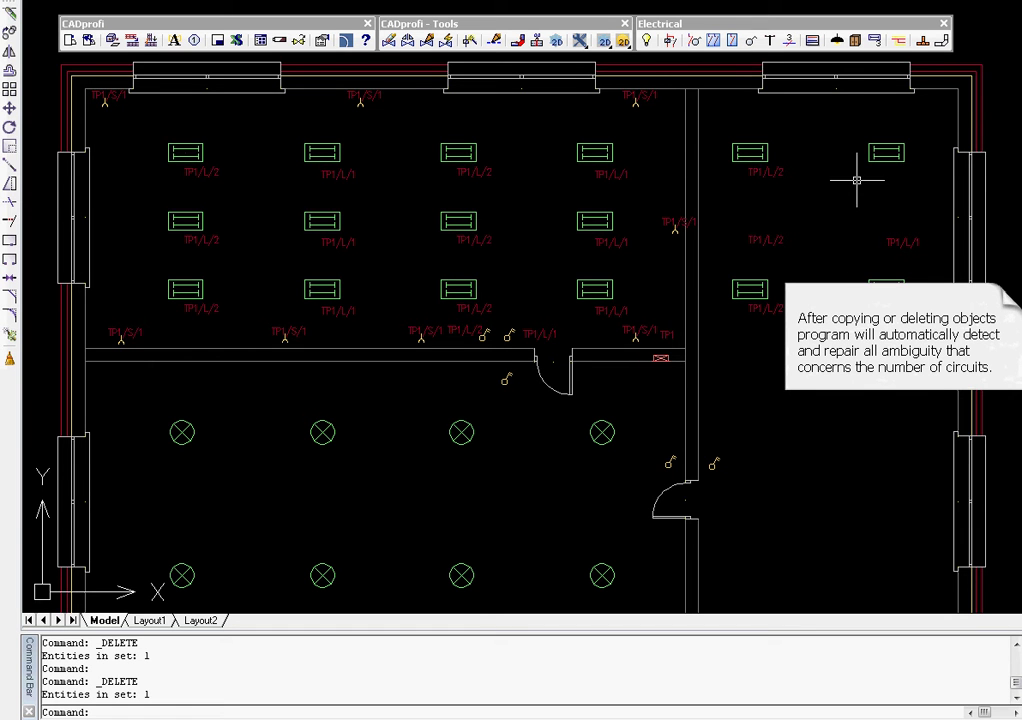
# Run the circuit numbering Test to repair data left by the deleted fixtures
pyautogui.click(876, 41)
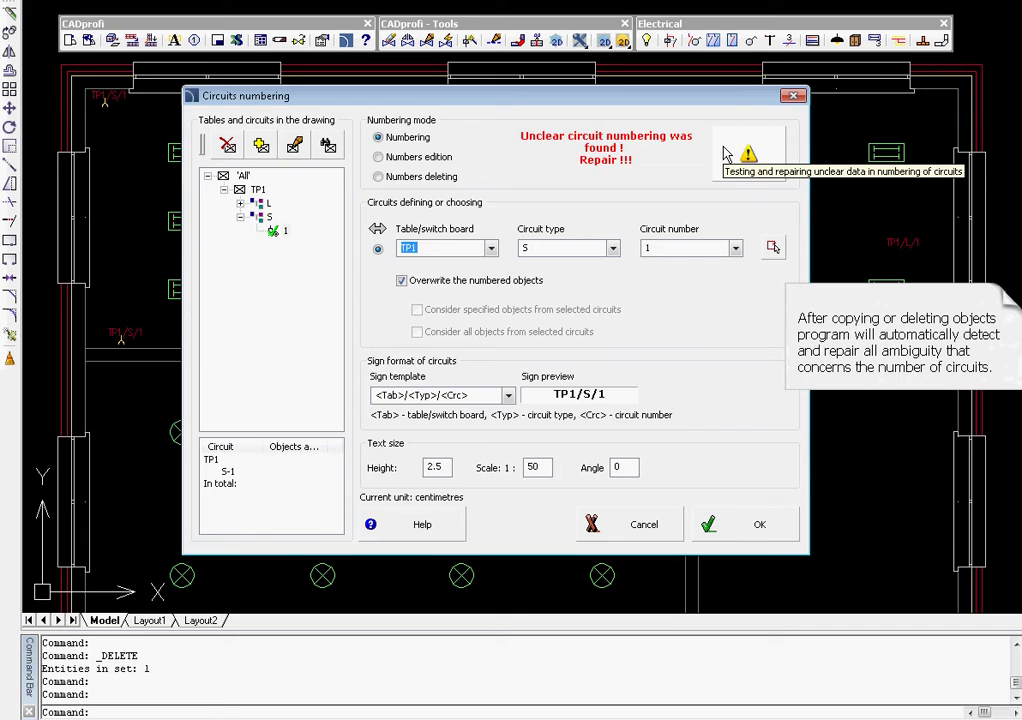
pyautogui.click(726, 153)
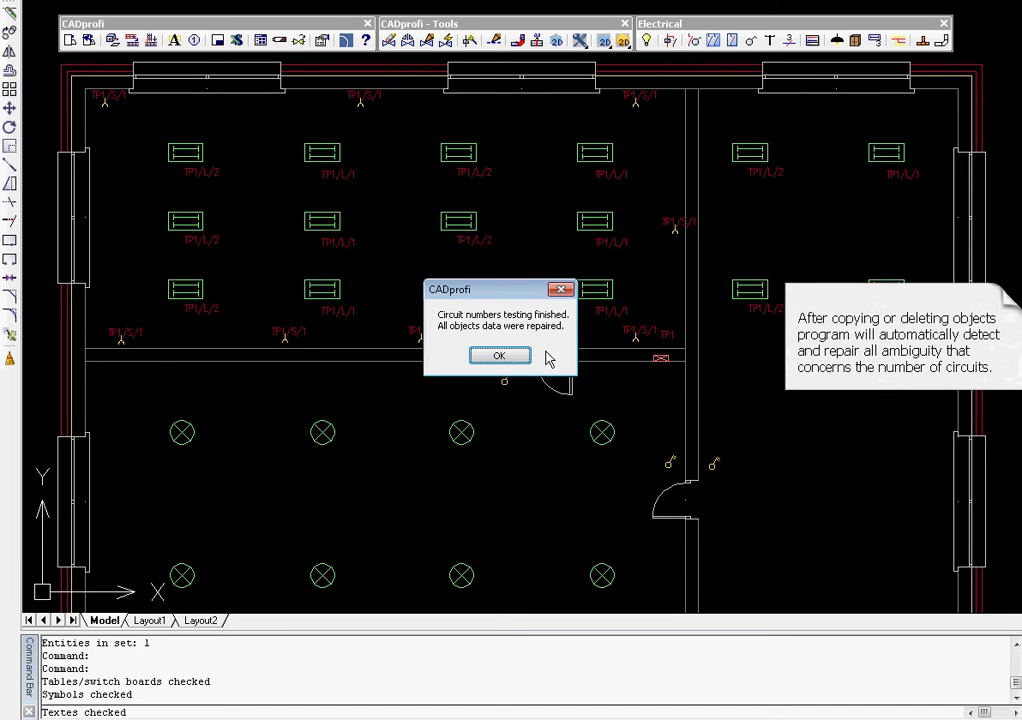
pyautogui.click(499, 357)
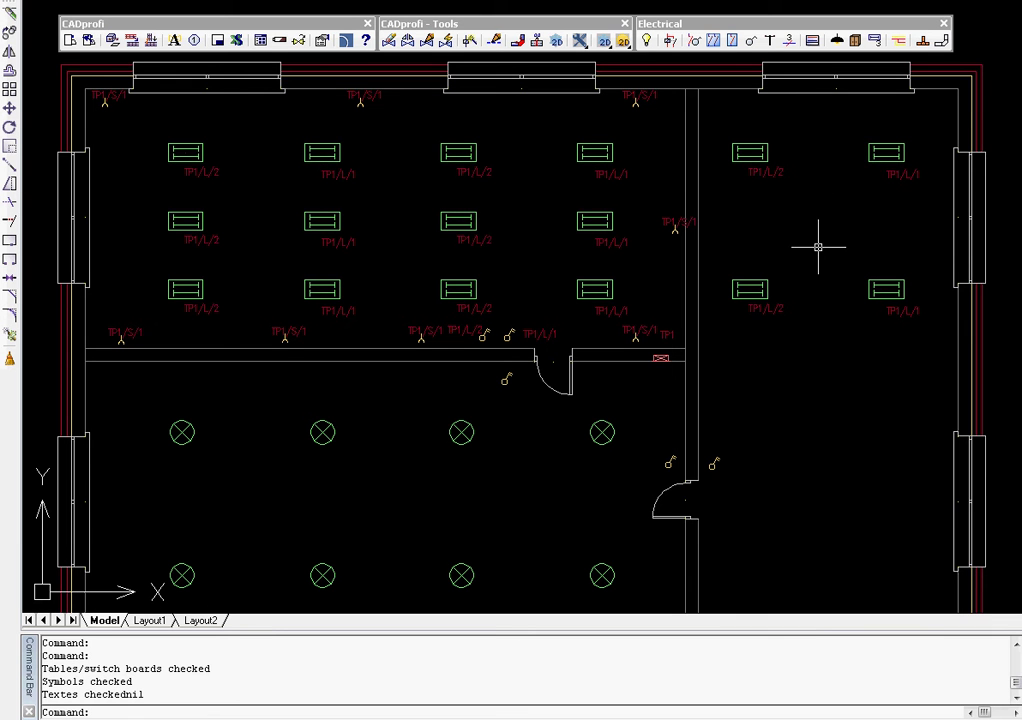
# Set circuit L/3 and label the first right-room luminaire TP1/L/3
pyautogui.click(875, 42)
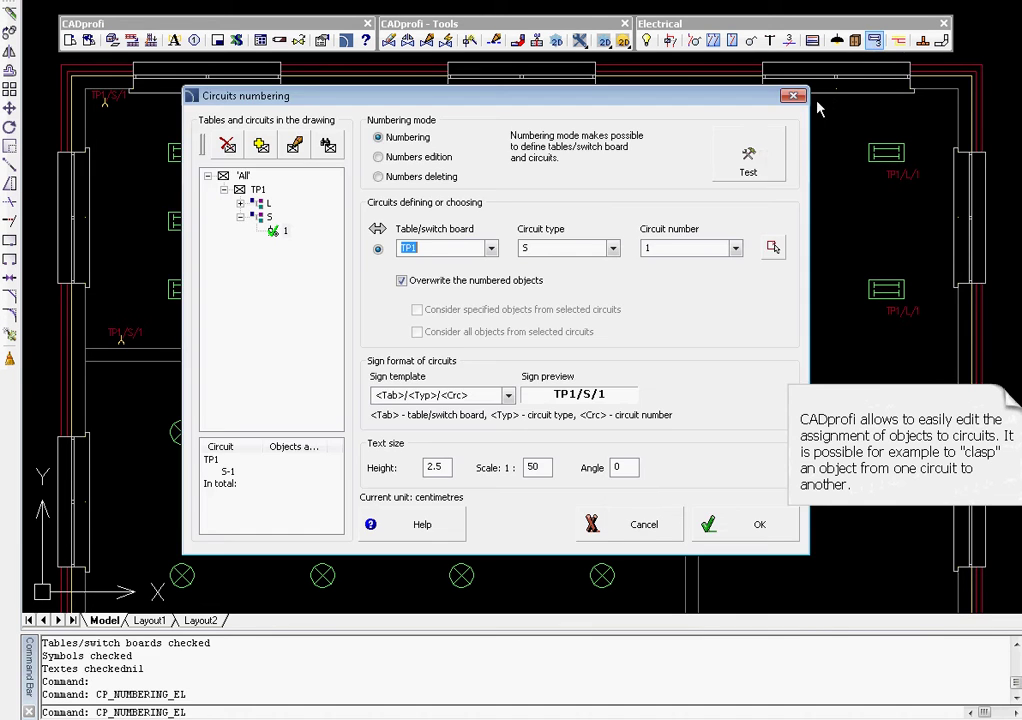
pyautogui.click(540, 246)
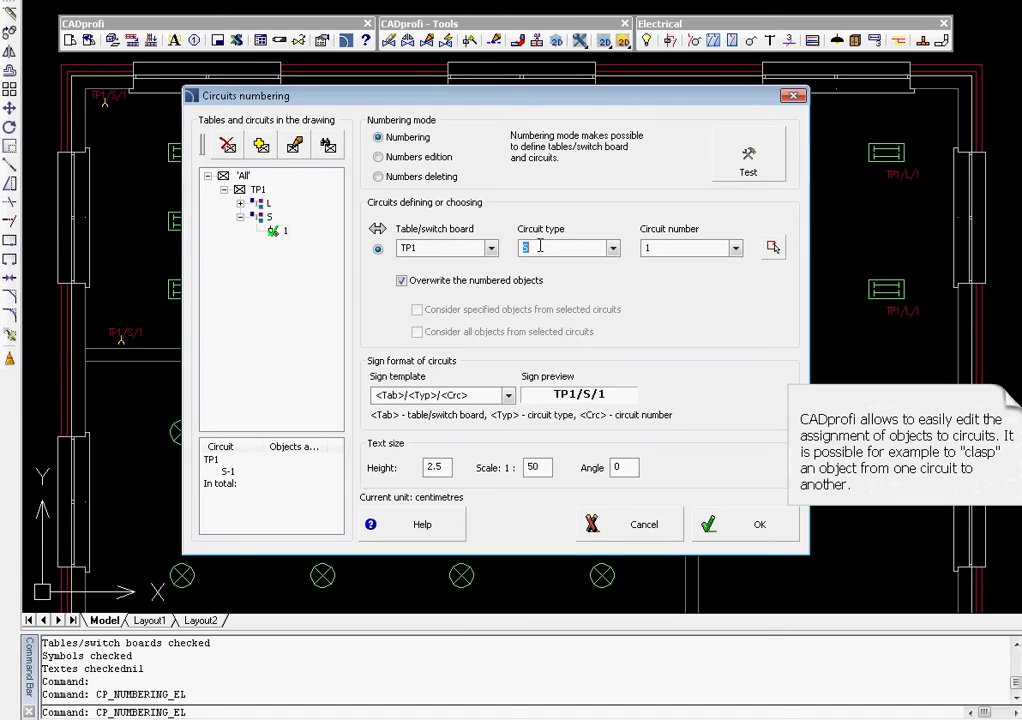
pyautogui.write('L')
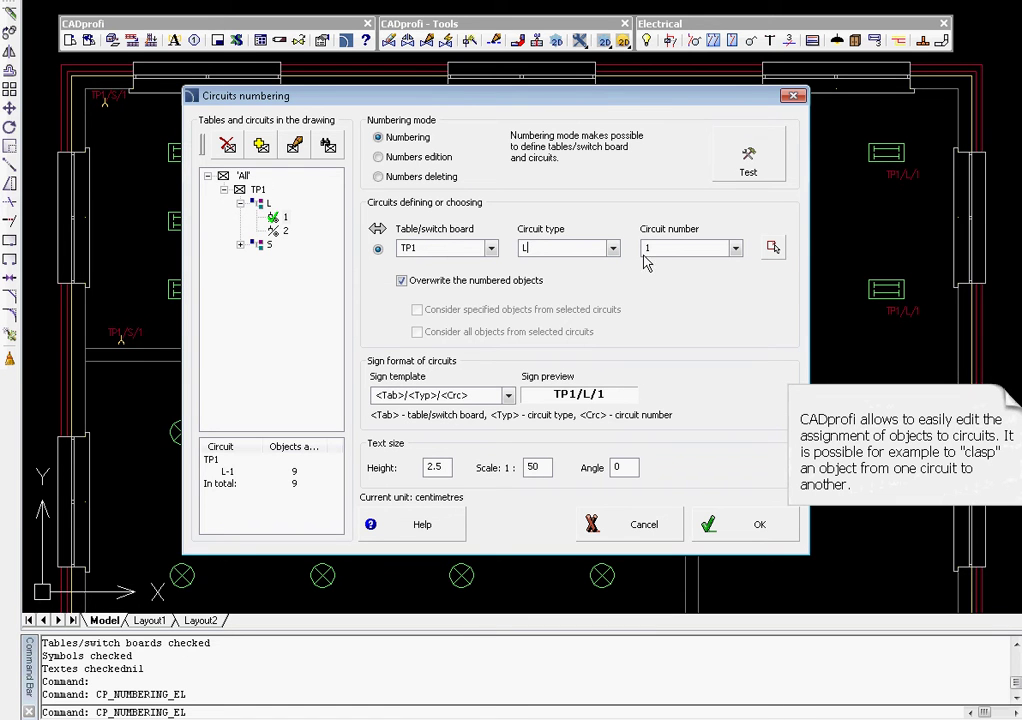
pyautogui.write('/3')
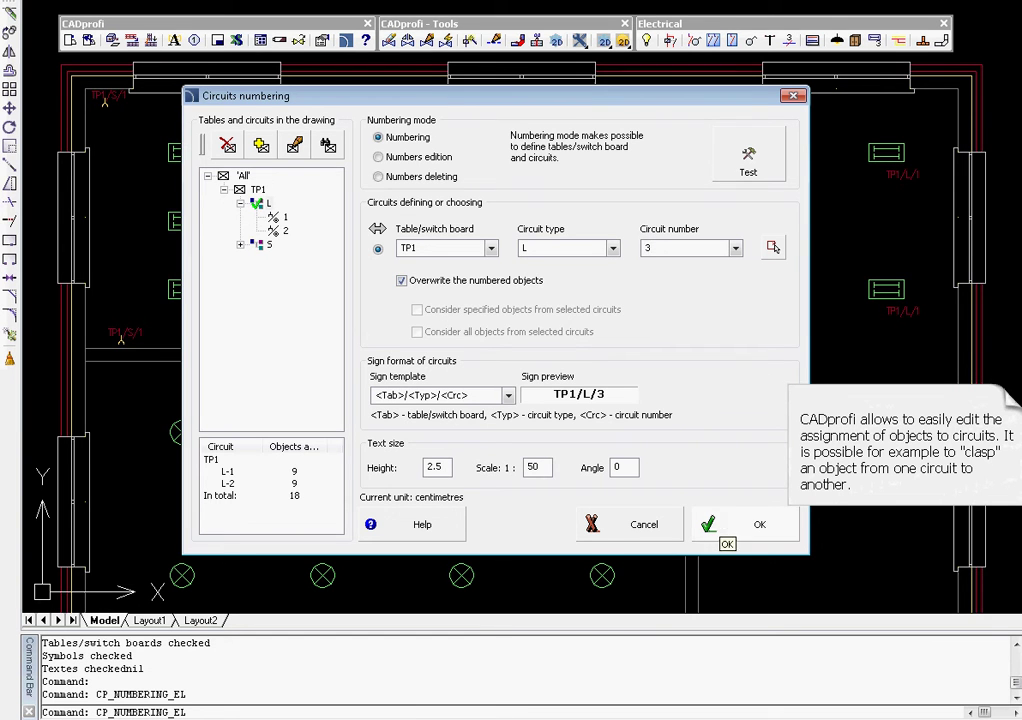
pyautogui.click(709, 528)
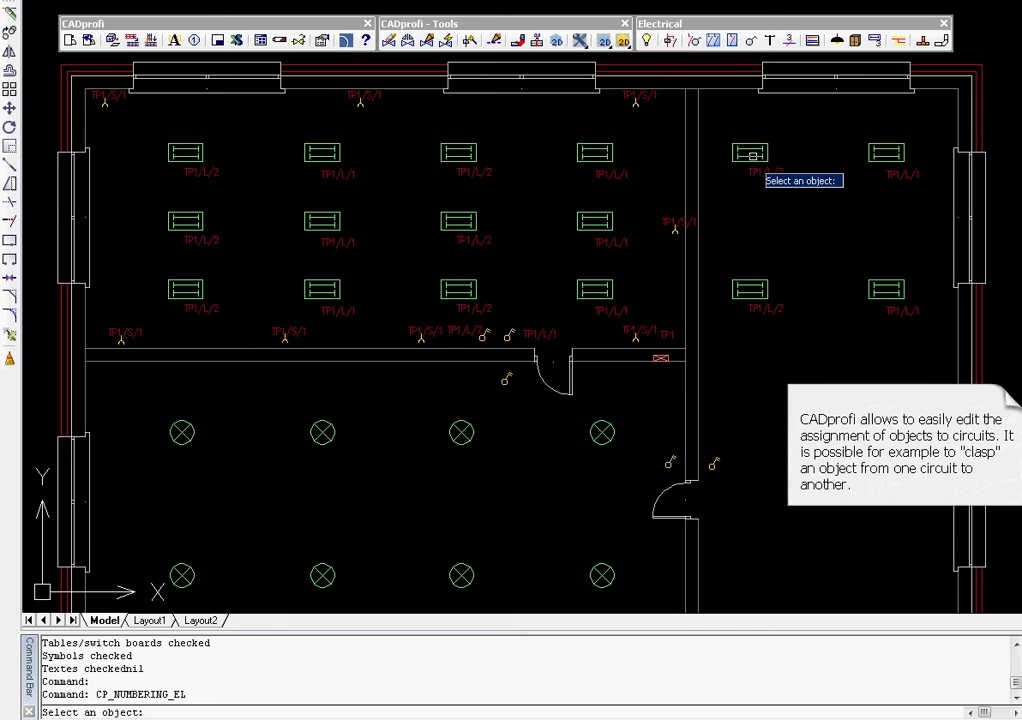
pyautogui.click(751, 155)
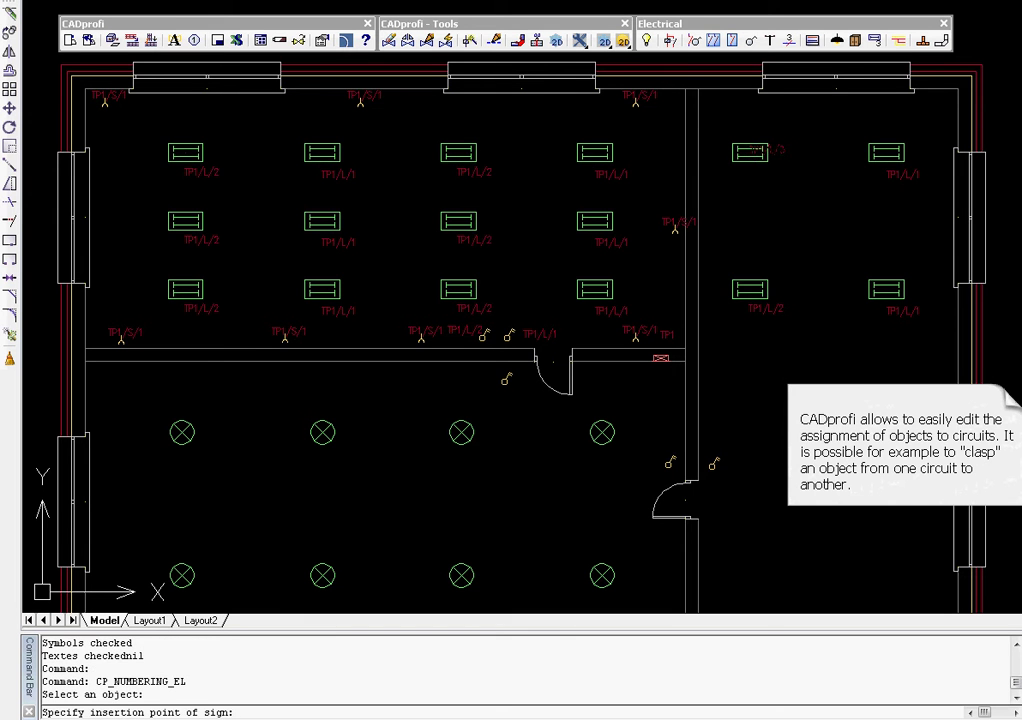
pyautogui.click(752, 172)
# Add the other three right-room luminaires and the door switch to TP1/L/3
pyautogui.click(835, 133)
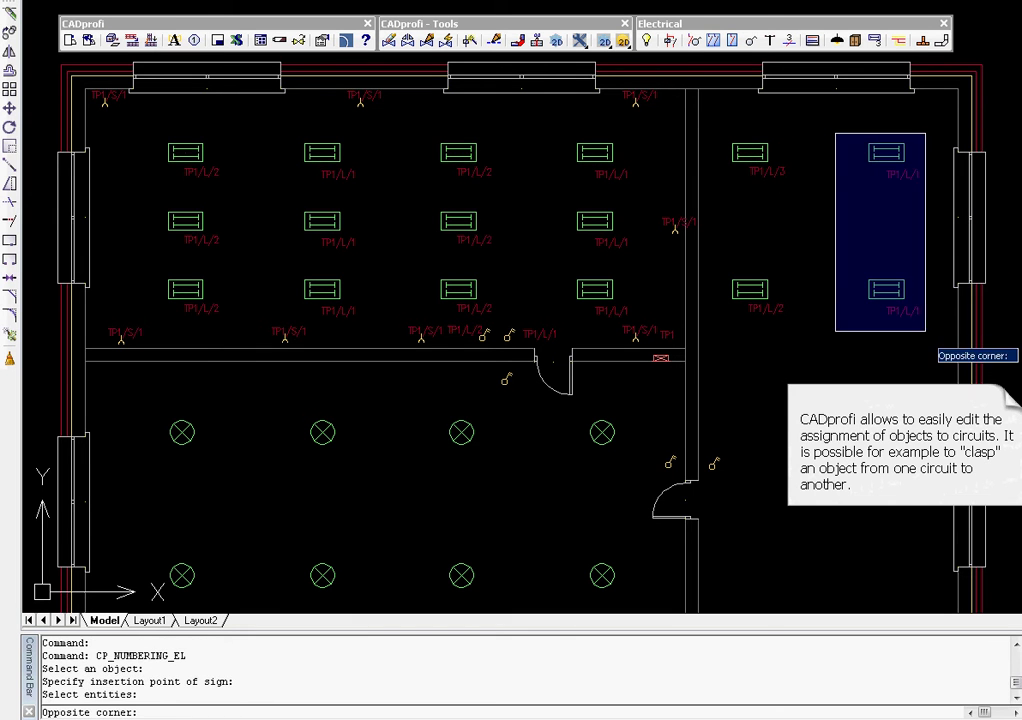
pyautogui.click(926, 331)
pyautogui.click(840, 340)
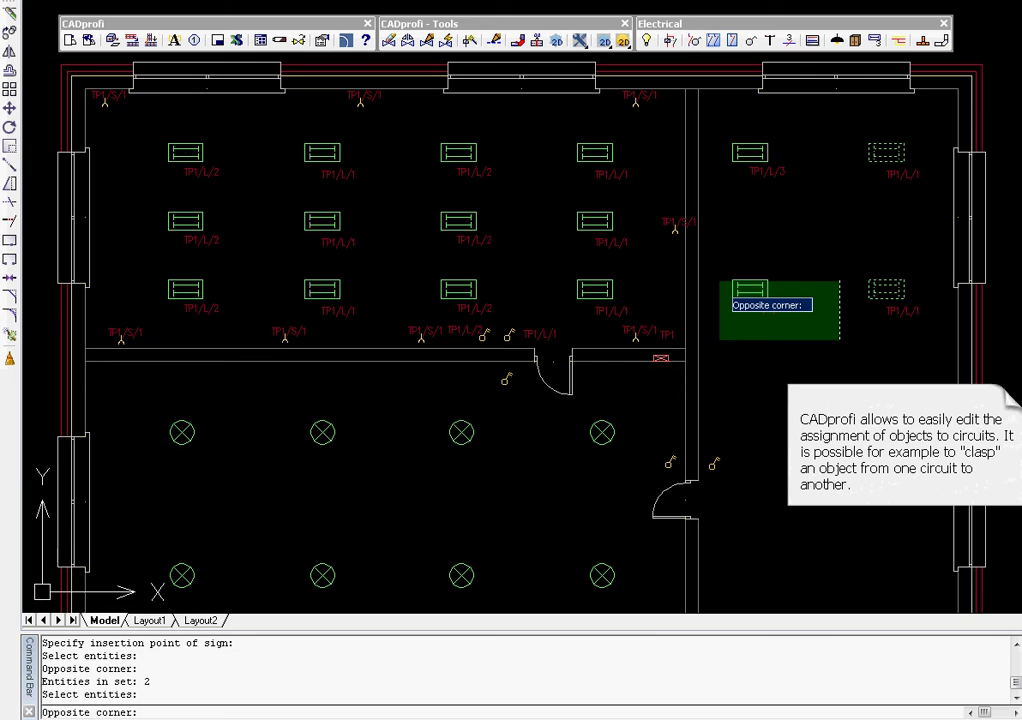
pyautogui.click(720, 281)
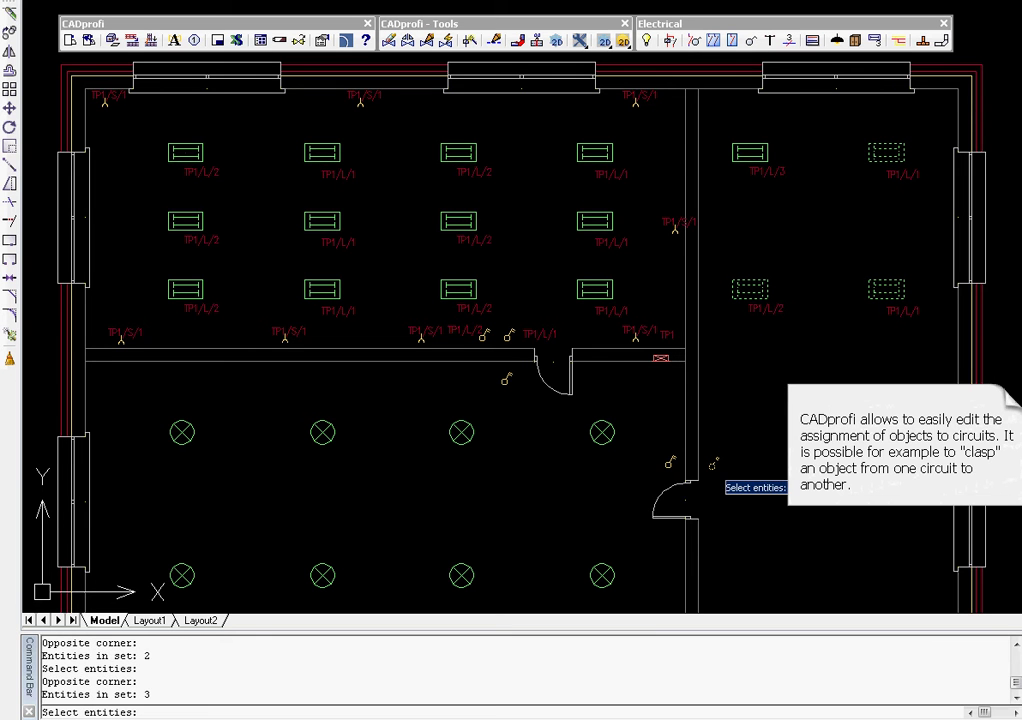
pyautogui.click(713, 464)
pyautogui.press('Return')
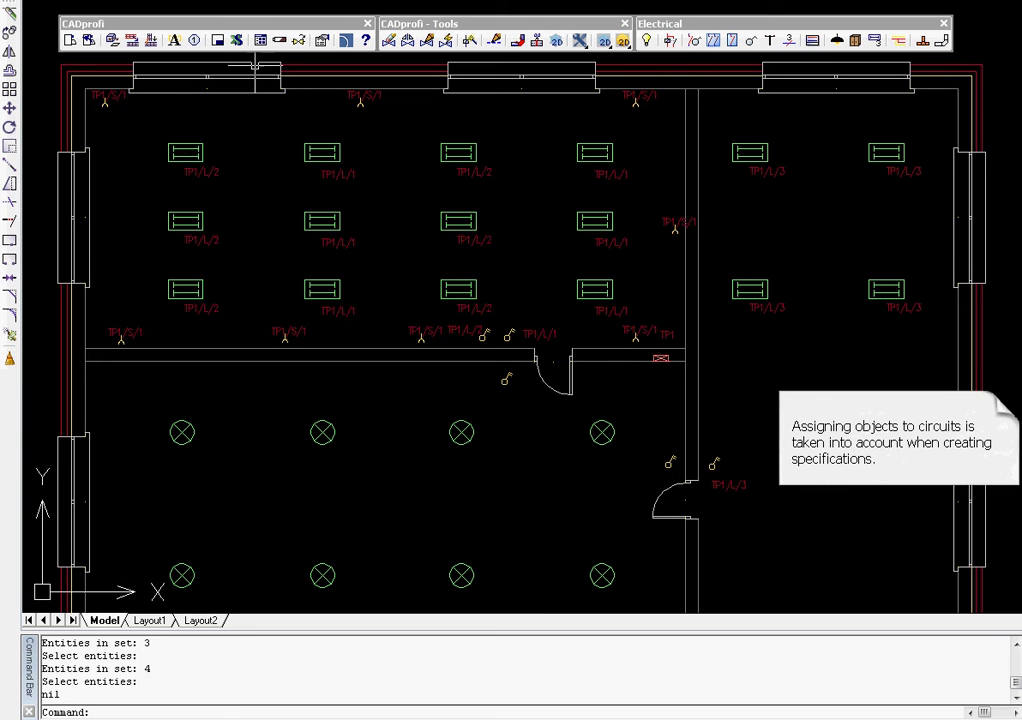
# Choose the 'Electrical - only numbered objects' specification type
pyautogui.click(236, 40)
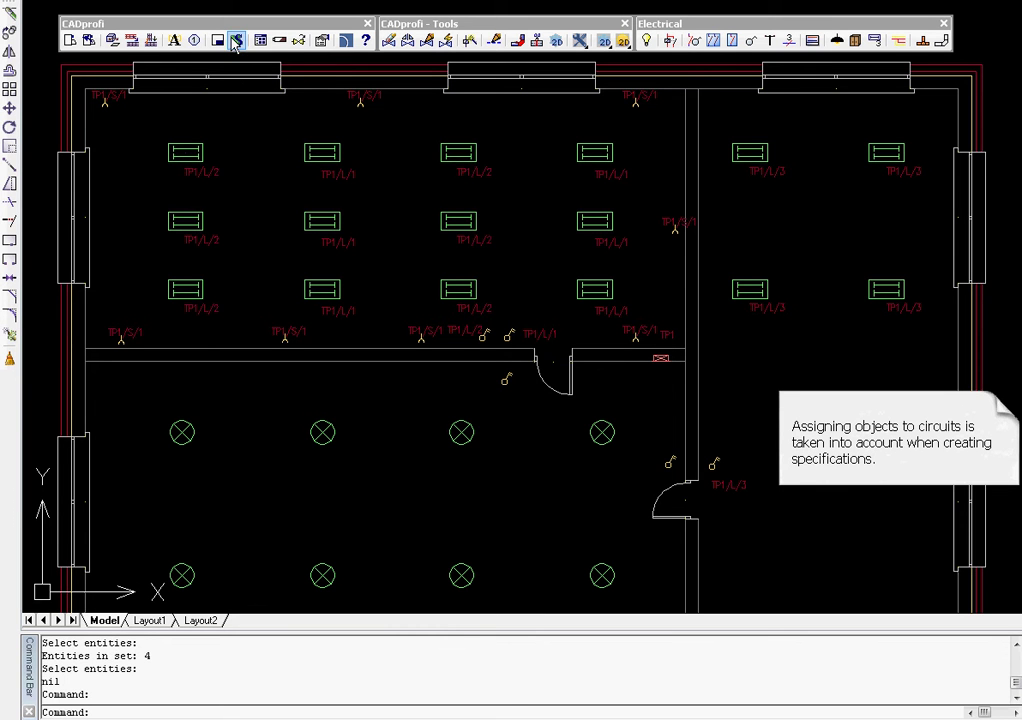
pyautogui.click(388, 178)
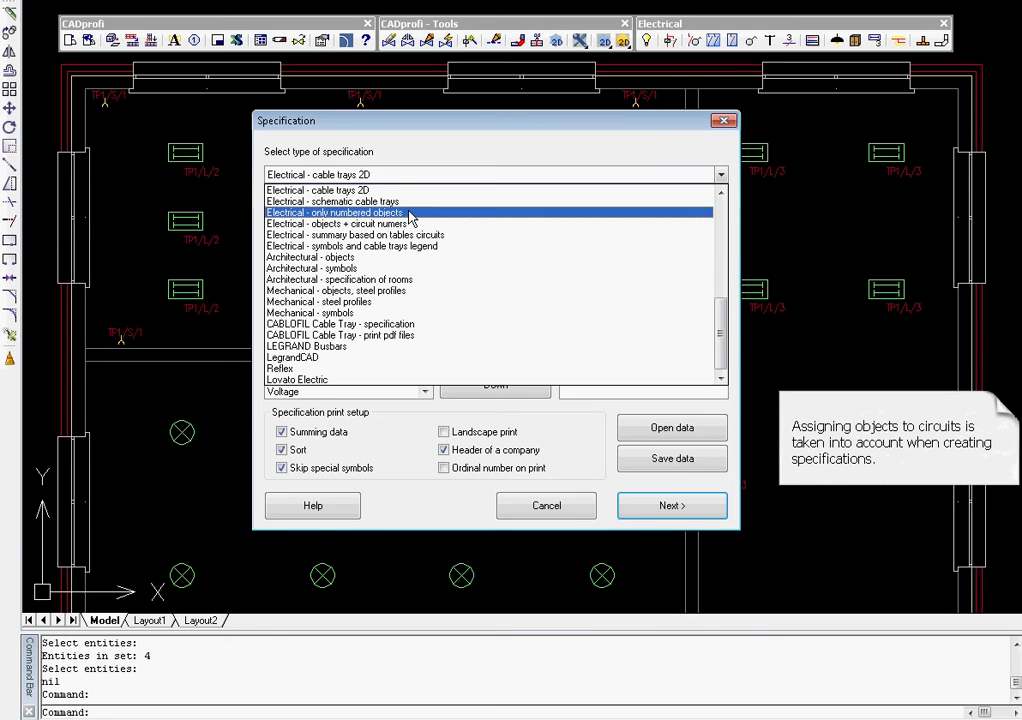
pyautogui.click(410, 214)
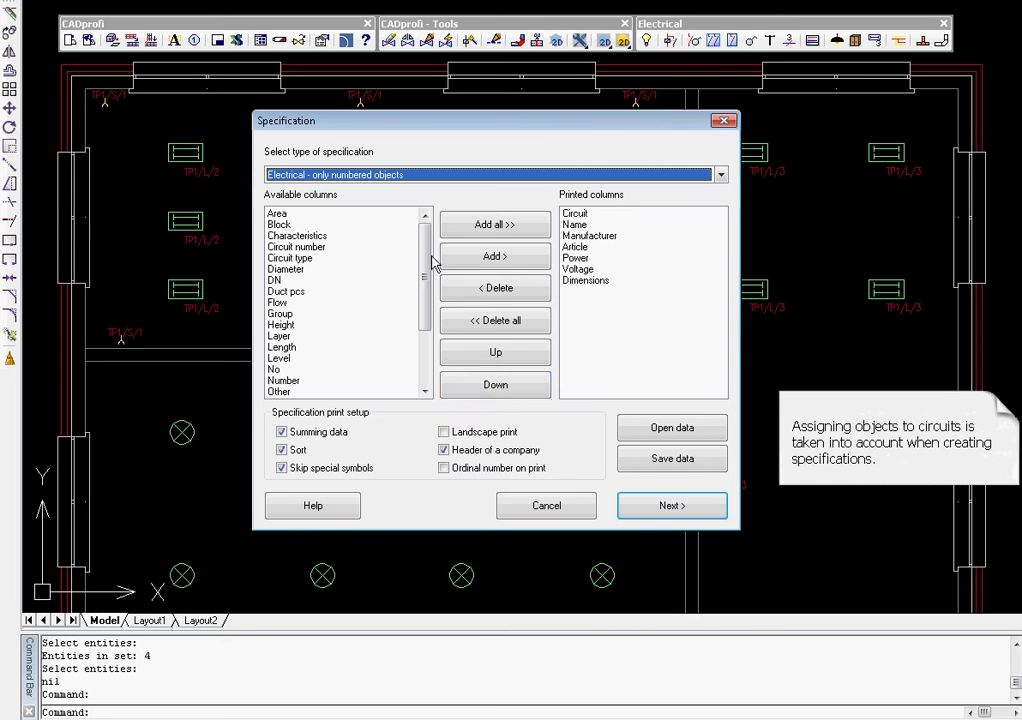
pyautogui.click(707, 514)
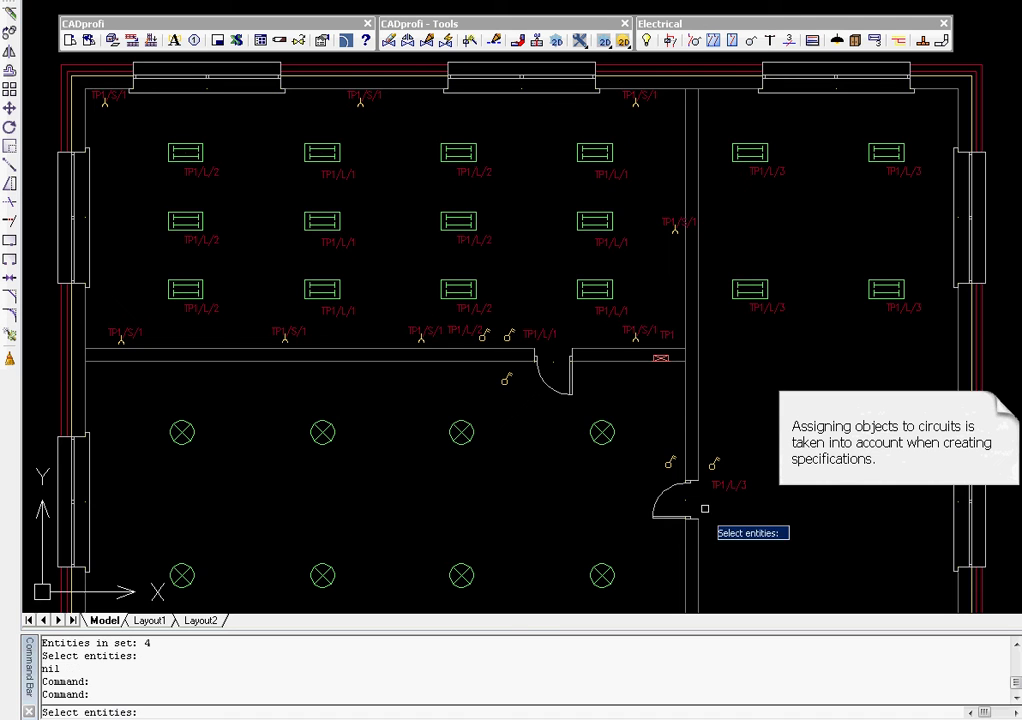
# Select all 56 plan objects, hide the empty Voltage column and close the report
pyautogui.click(1016, 58)
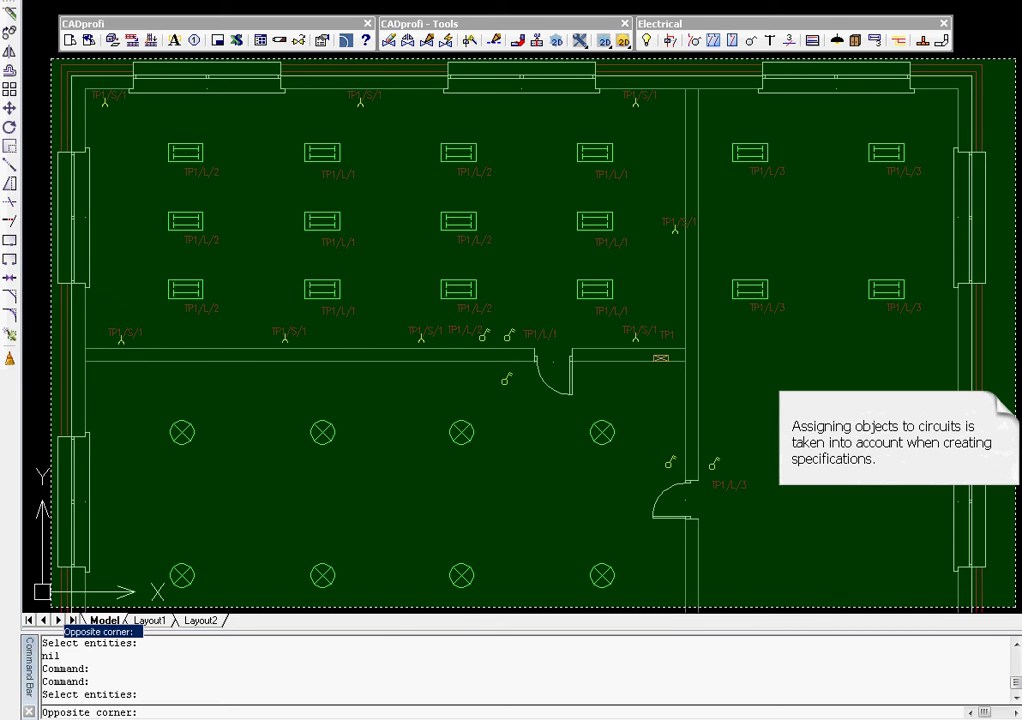
pyautogui.click(51, 609)
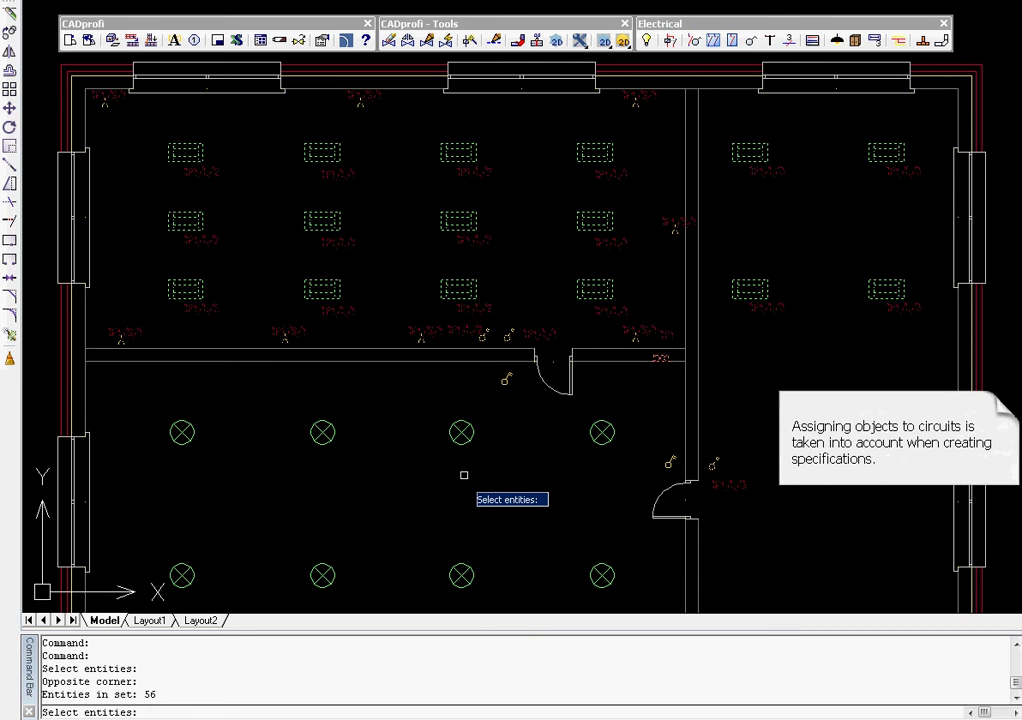
pyautogui.press('Return')
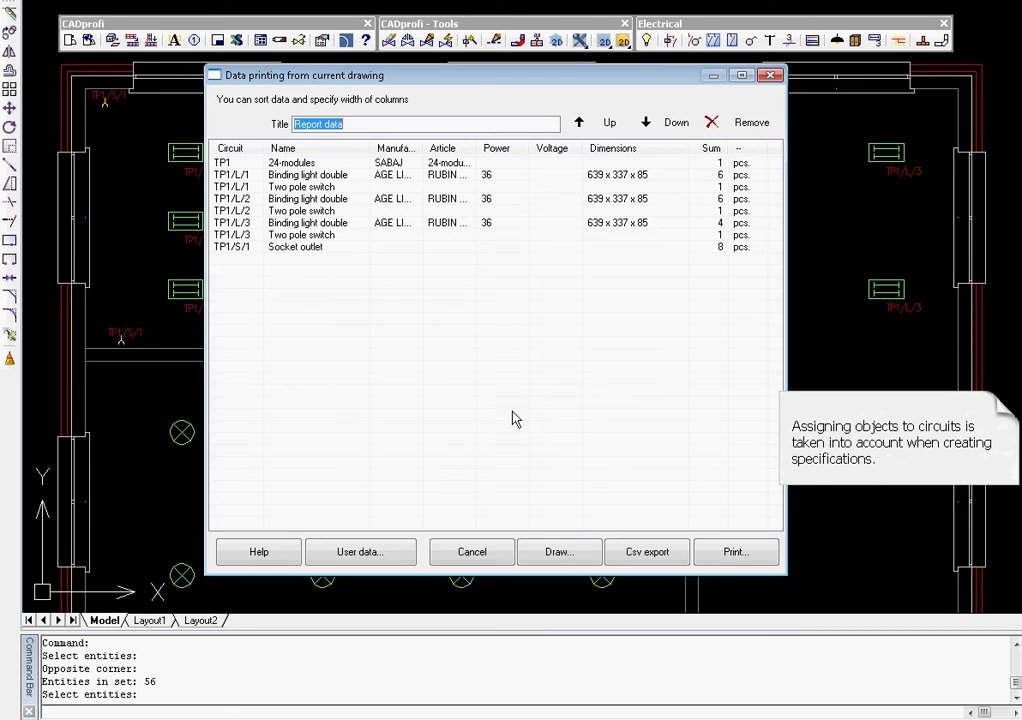
pyautogui.moveTo(581, 148); pyautogui.dragTo(529, 146)
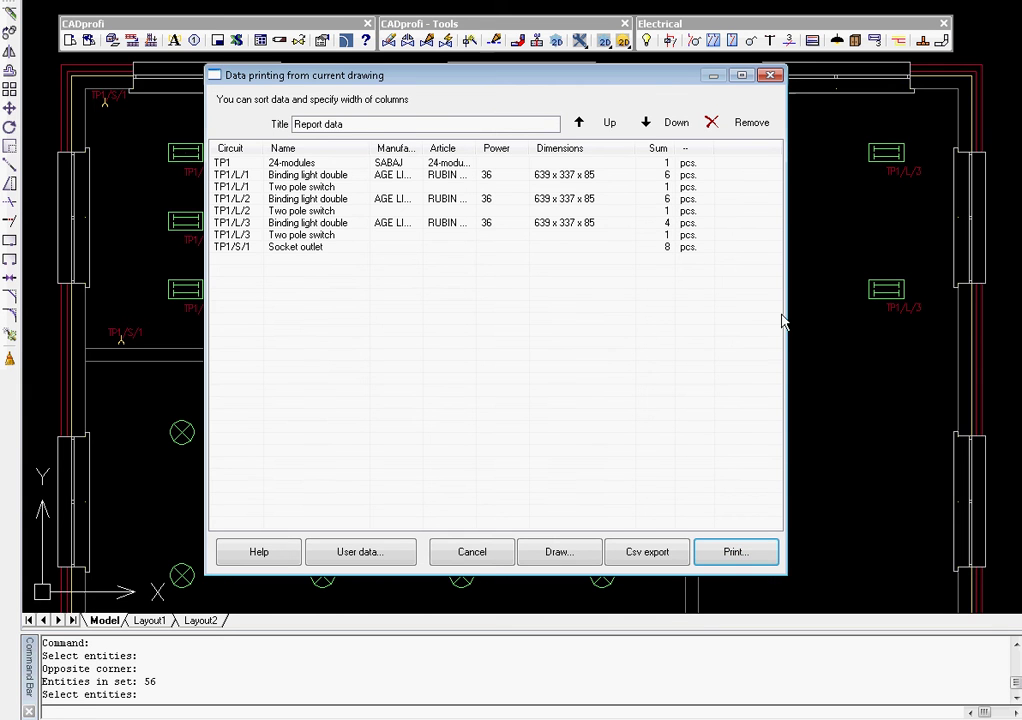
pyautogui.click(770, 75)
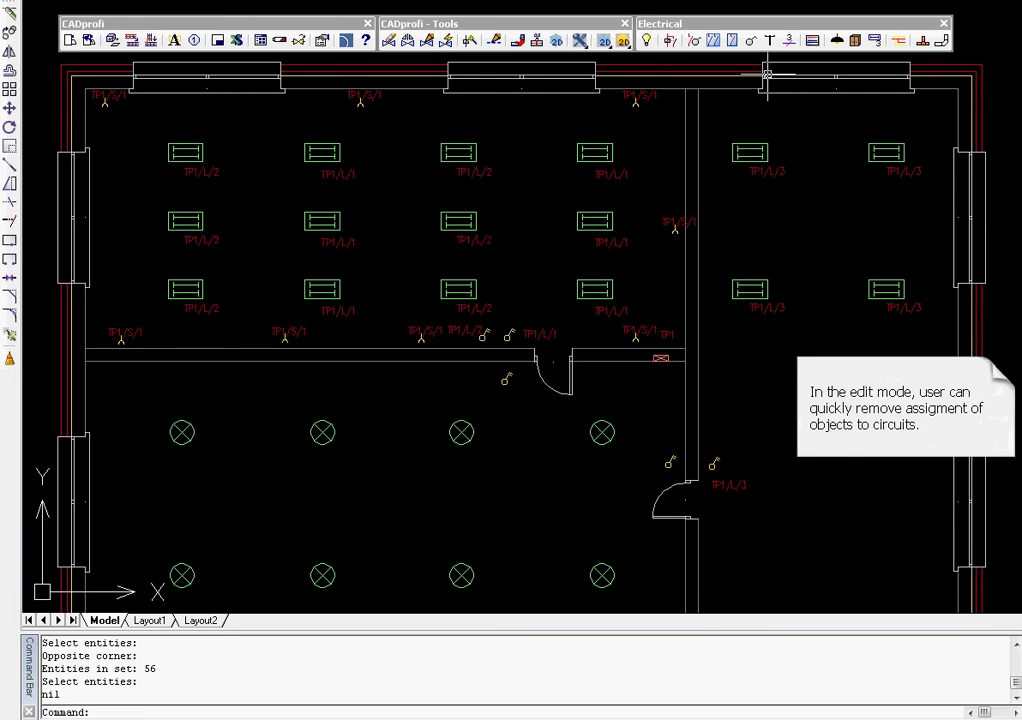
# Delete circuit L/3's numbering from all its objects in Numbers deleting mode
pyautogui.click(875, 42)
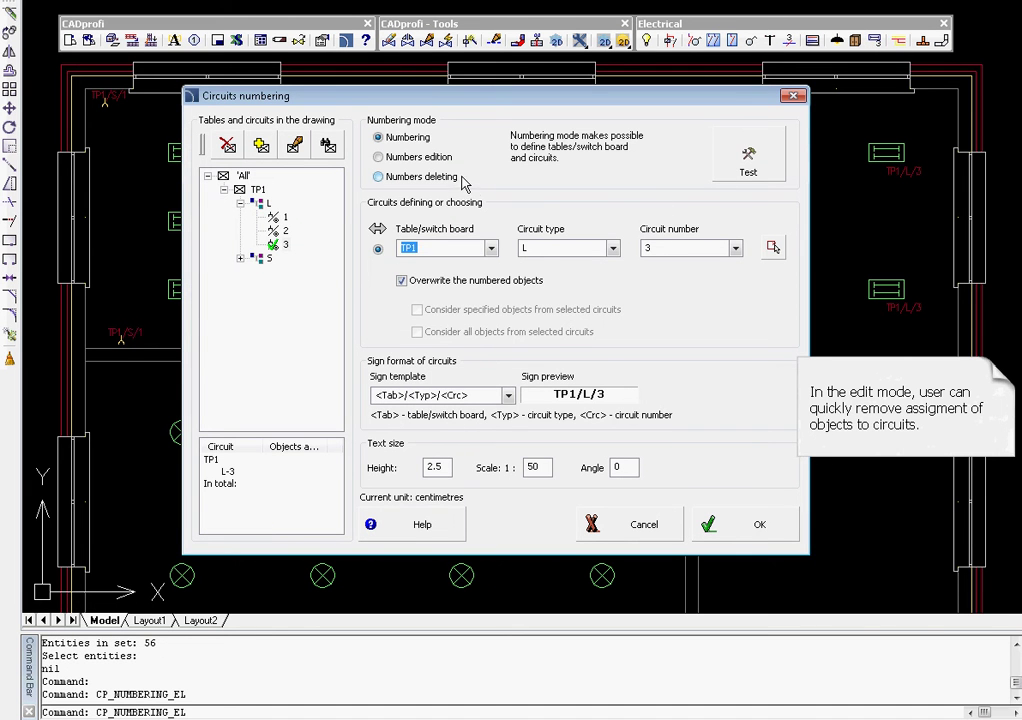
pyautogui.click(379, 177)
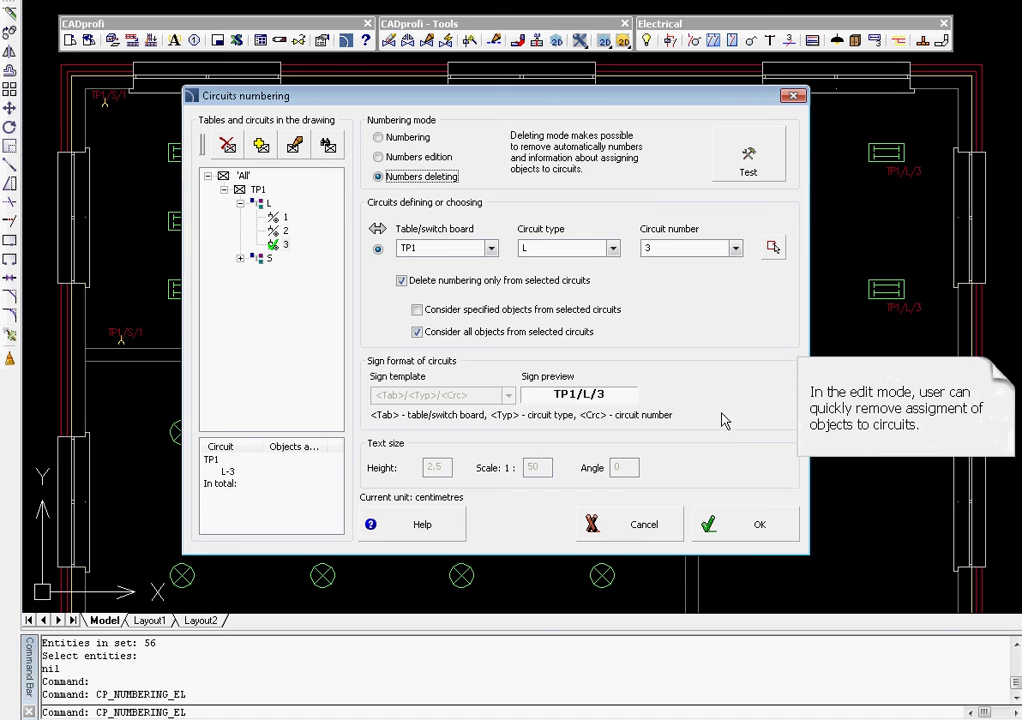
pyautogui.click(740, 538)
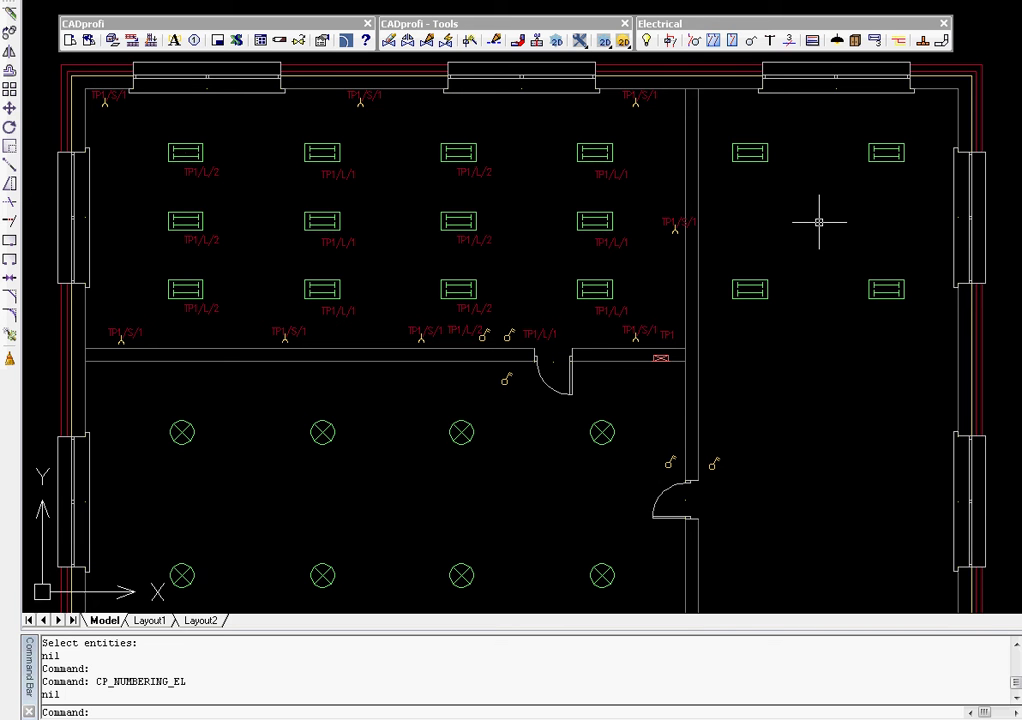
pyautogui.click(875, 42)
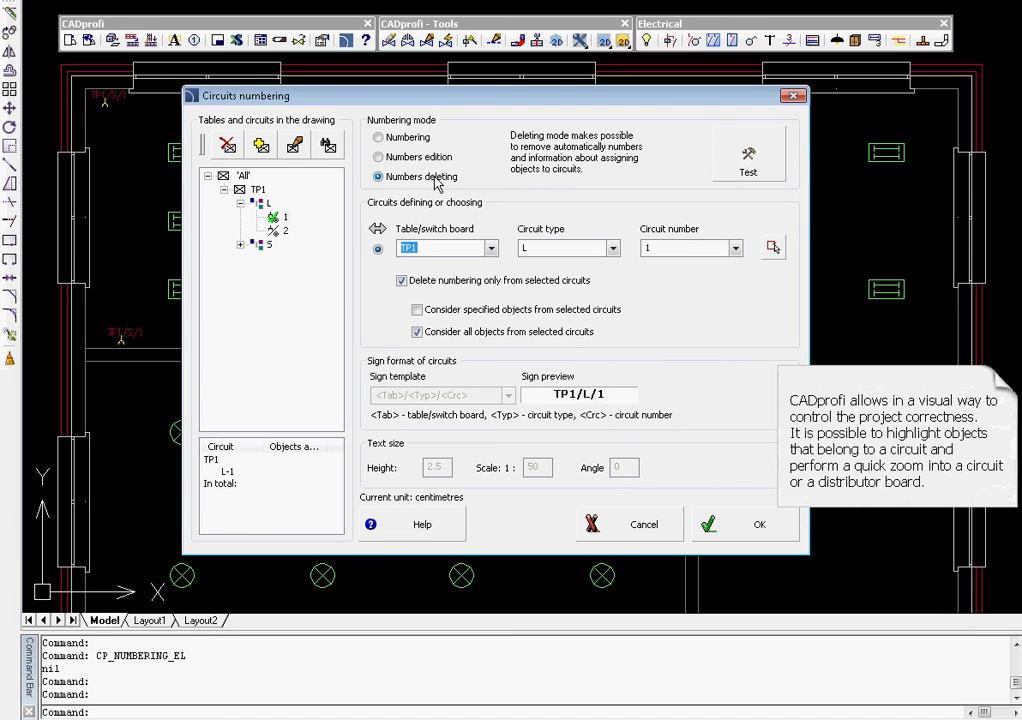
pyautogui.click(328, 146)
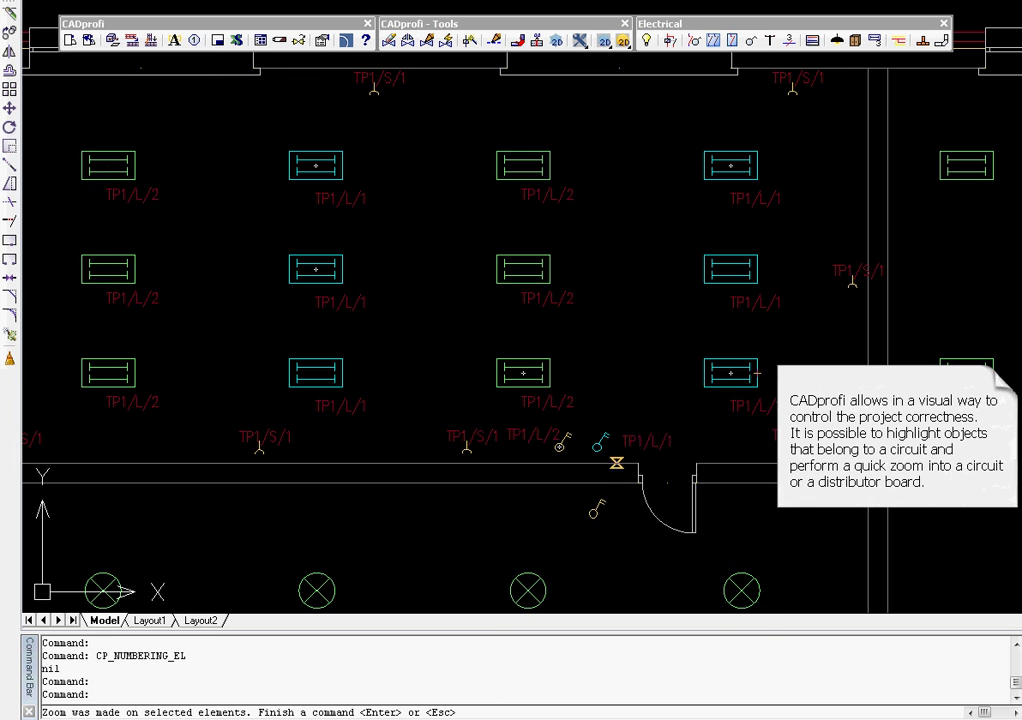
pyautogui.press('Escape')
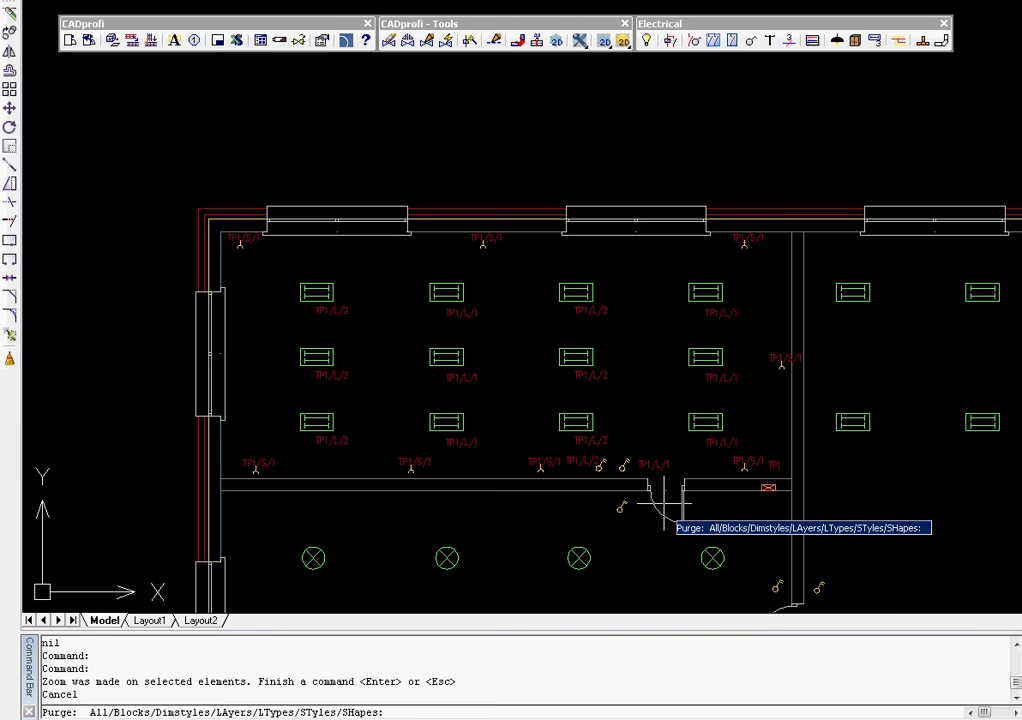
pyautogui.moveTo(867, 589)
pyautogui.mouseDown(button='middle')
pyautogui.moveTo(689, 417)
pyautogui.moveTo(698, 397)
pyautogui.mouseUp(button='middle')
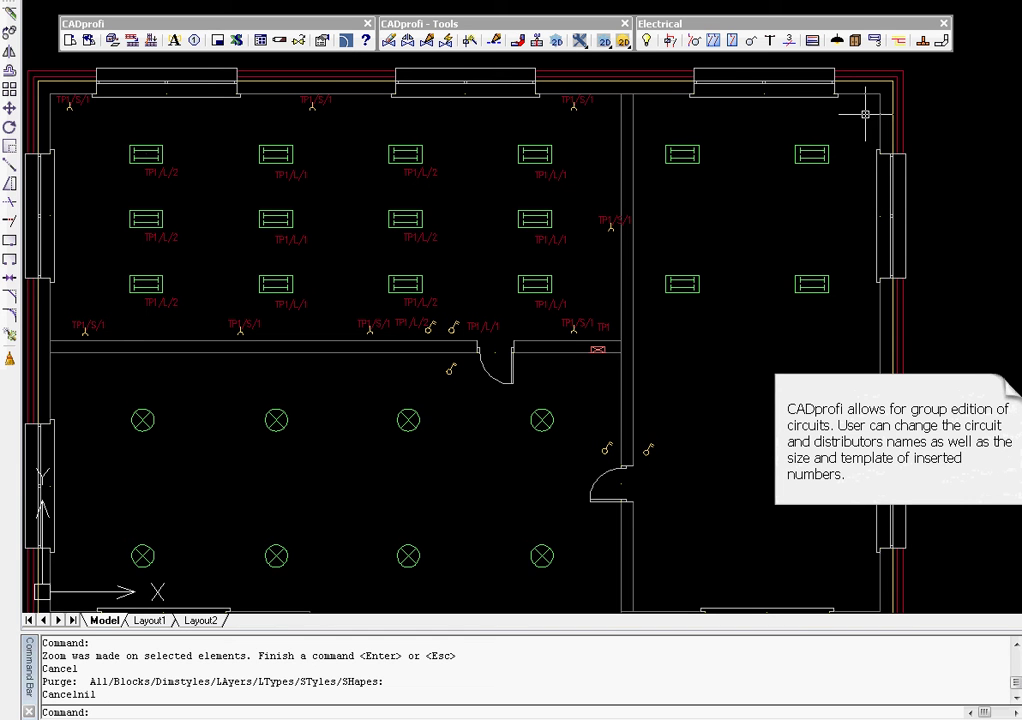
# Rename TP1 to TP2 in the circuit tree, giving labels TP2/L/1, TP2/L/2 and TP2/S/1
pyautogui.click(874, 40)
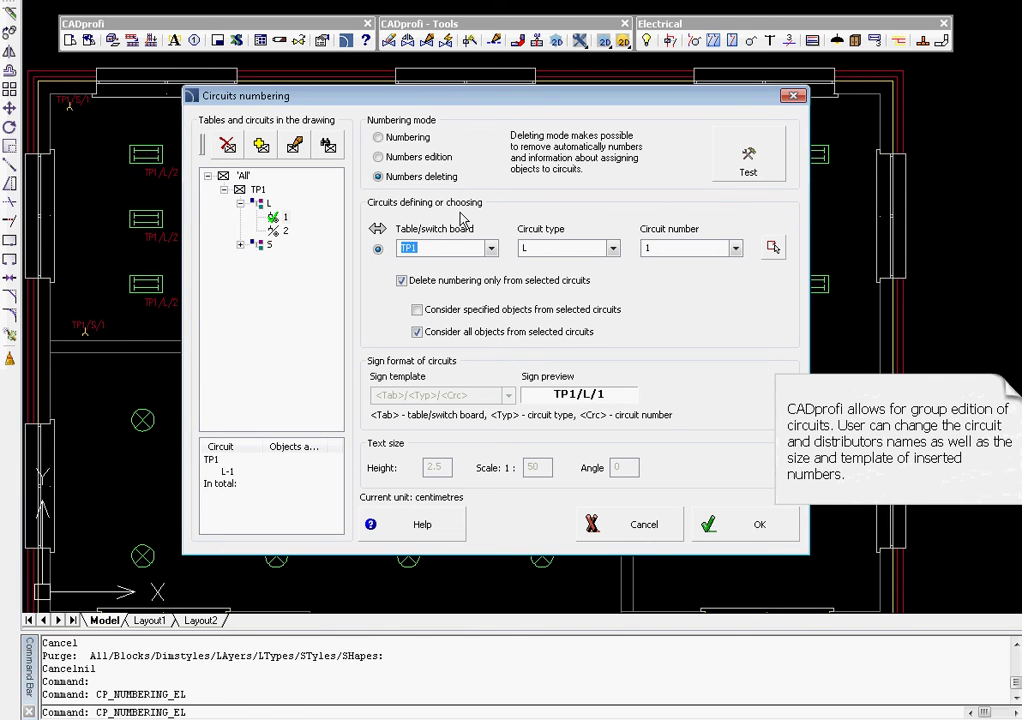
pyautogui.click(258, 190)
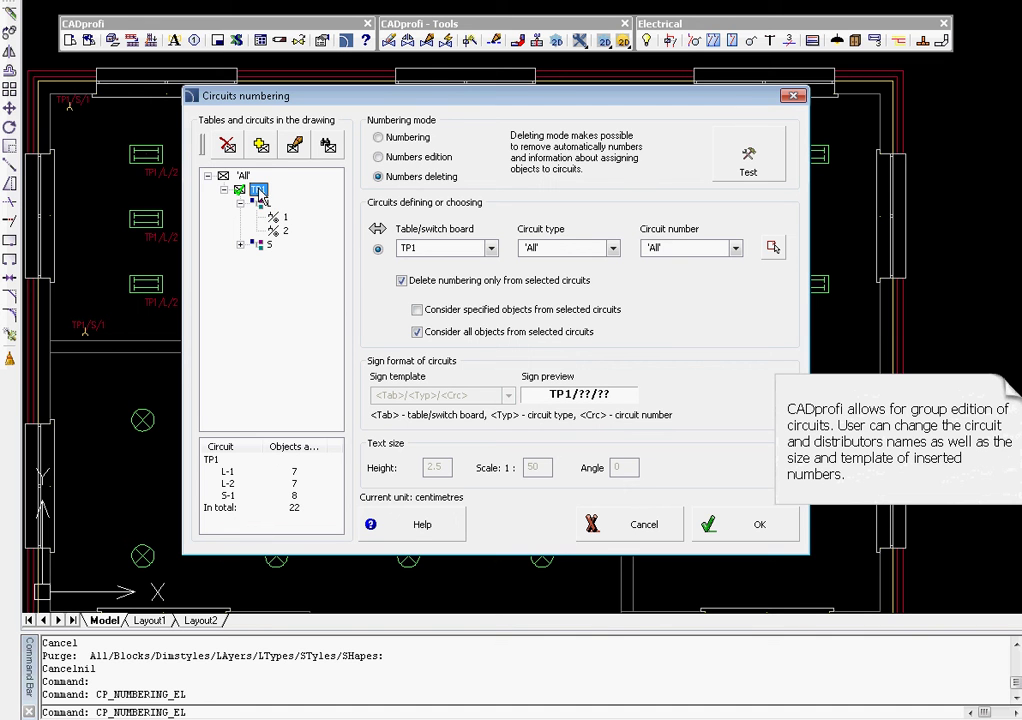
pyautogui.click(259, 190)
pyautogui.press('End')
pyautogui.press('Return')
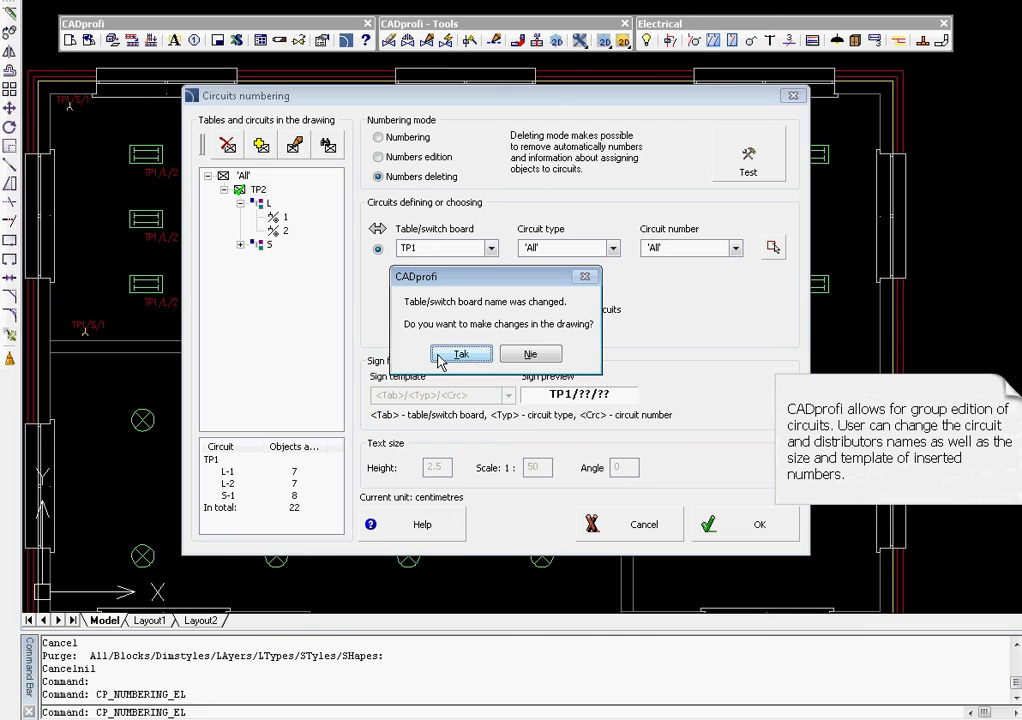
pyautogui.click(458, 355)
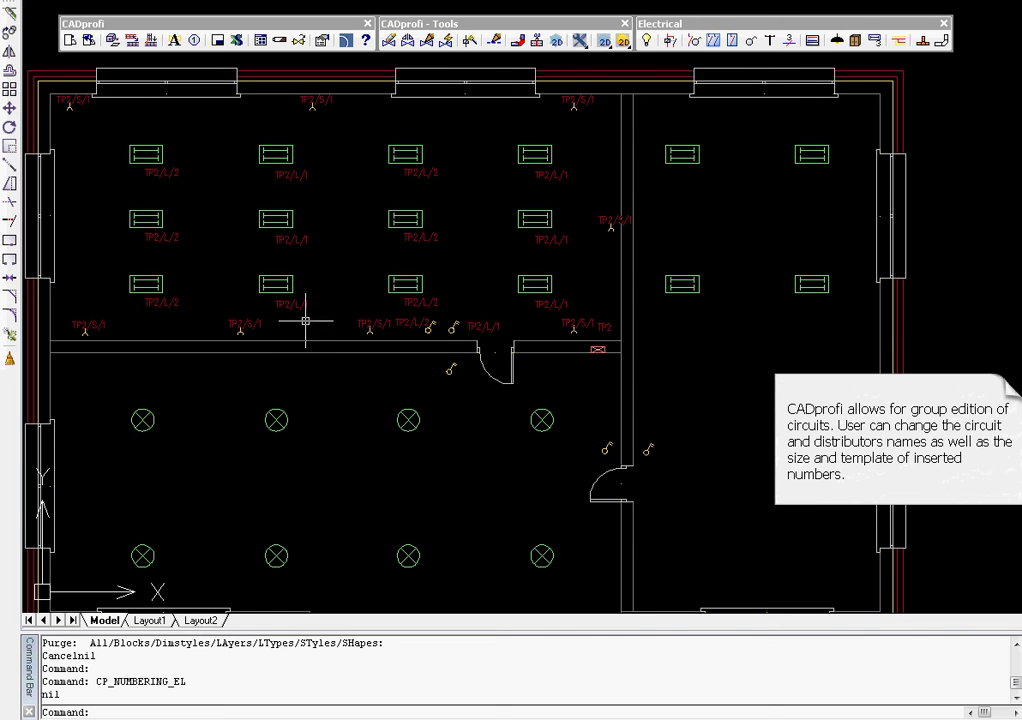